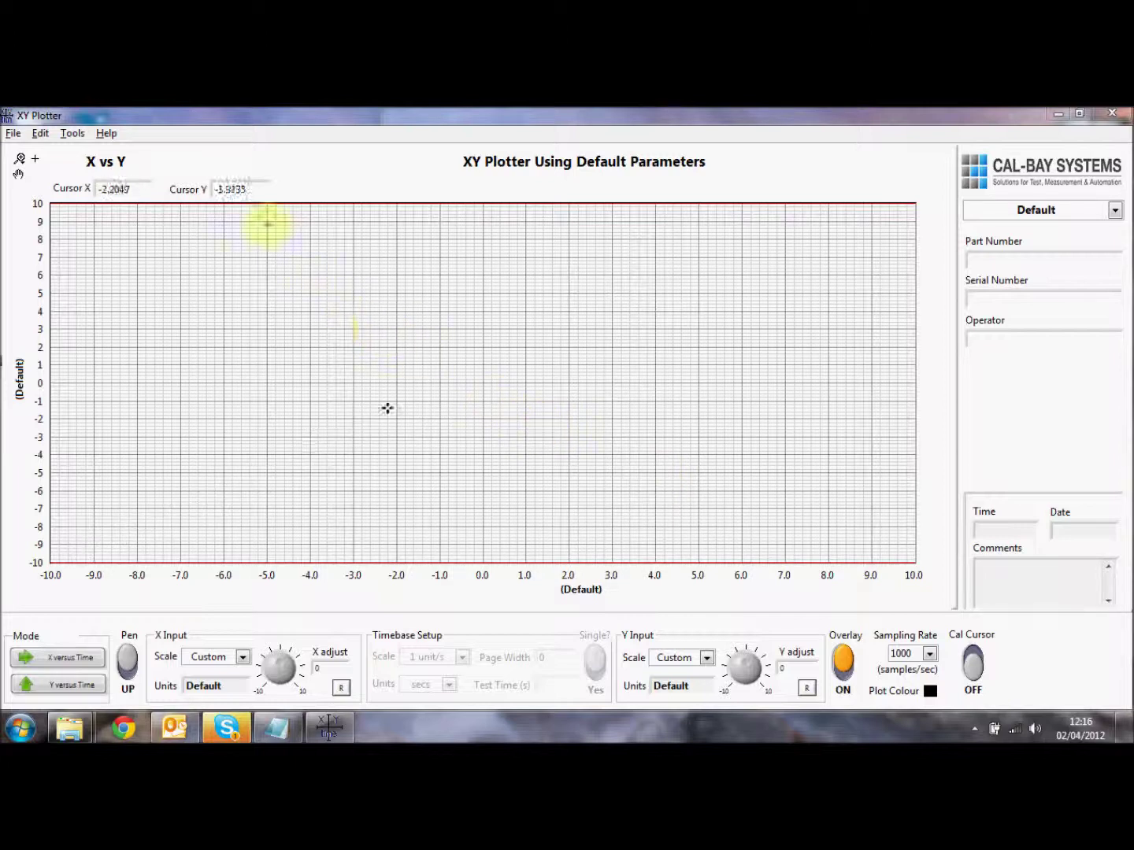
# Look over the File menu's trace load/save options and the Tools menu's cursor rise-time calculation.
pyautogui.click(14, 137)
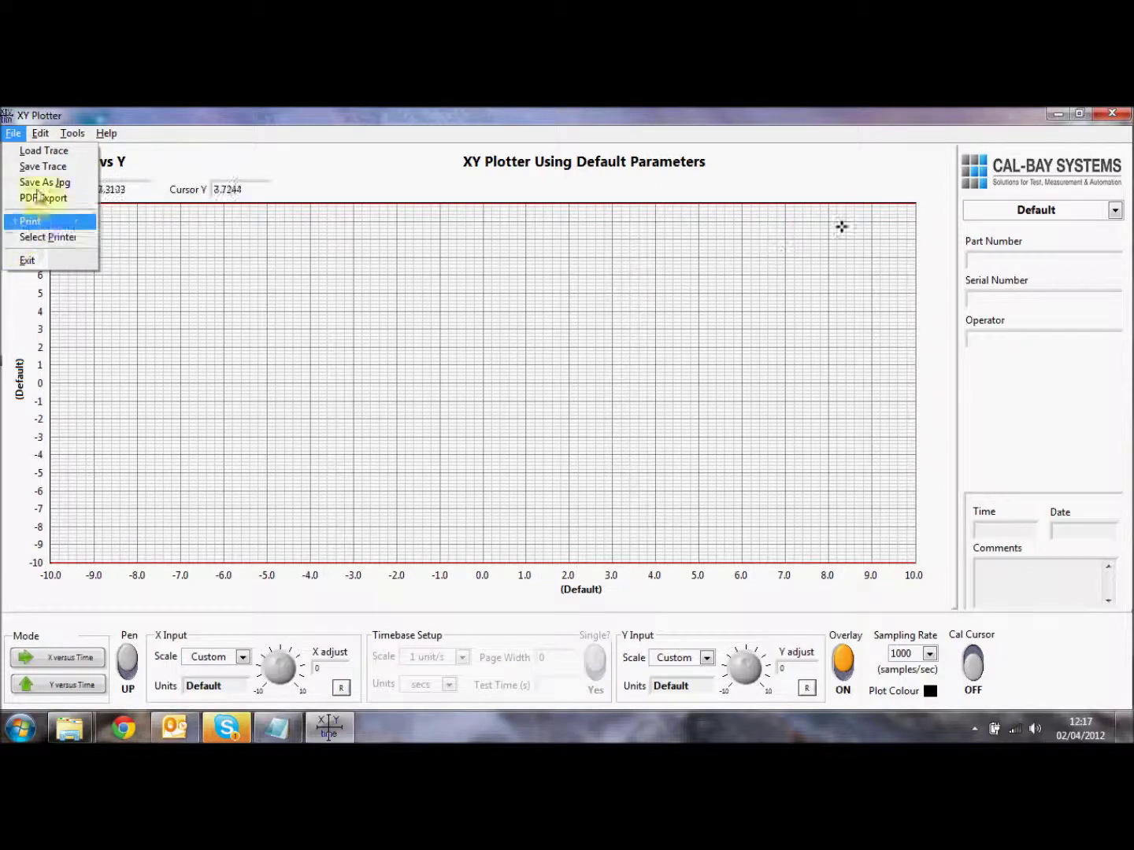
pyautogui.moveTo(50, 140)
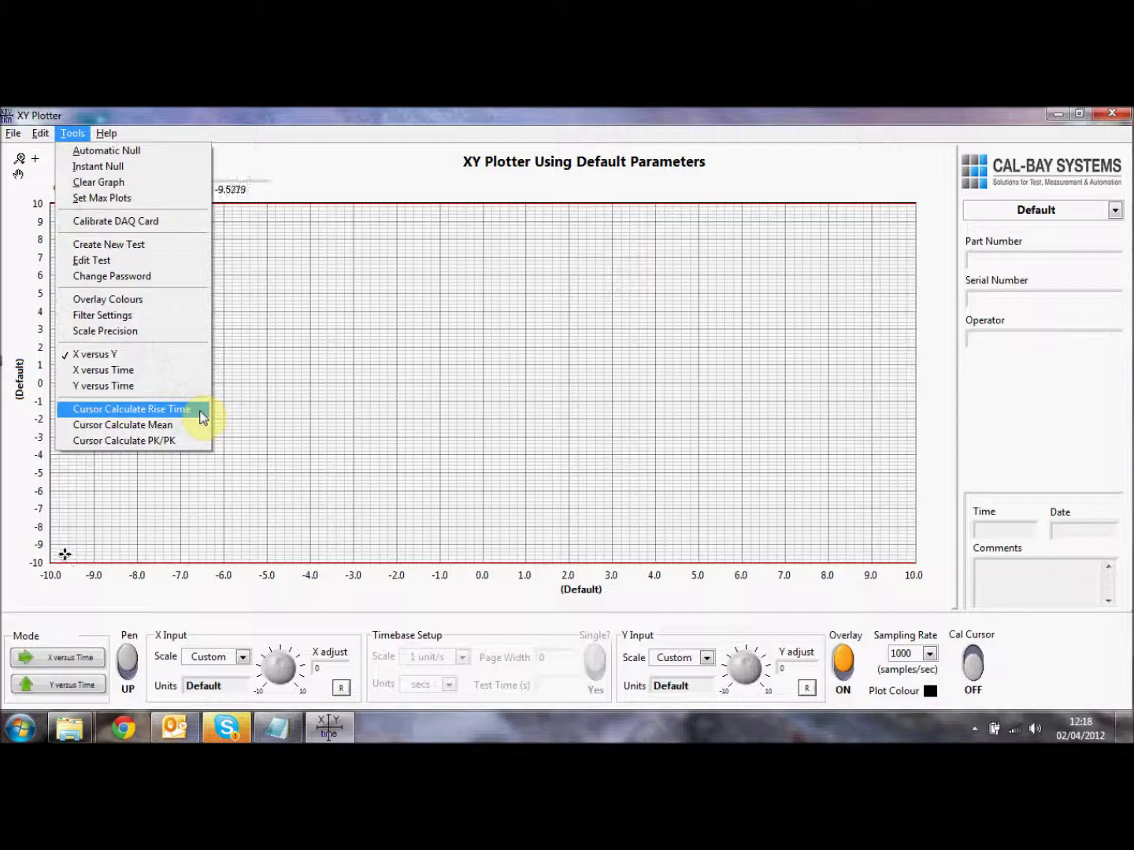
pyautogui.click(111, 149)
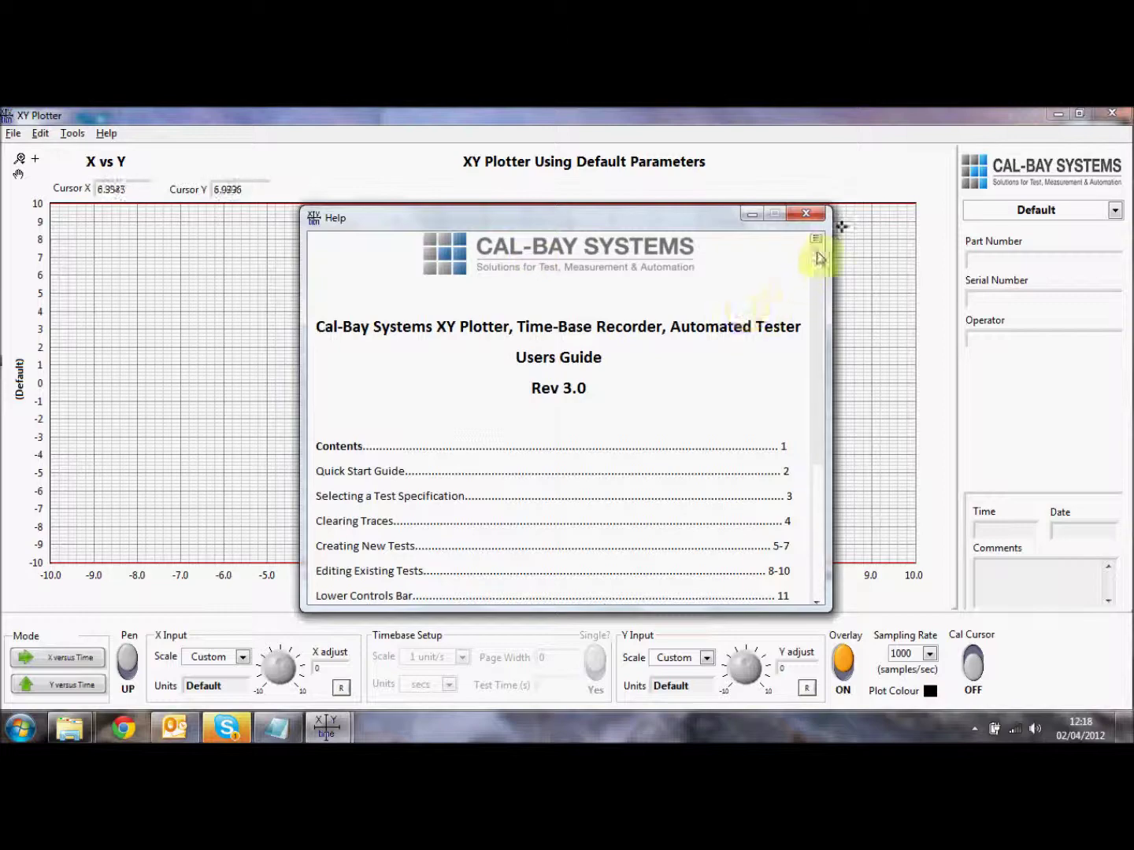
pyautogui.moveTo(816, 238); pyautogui.dragTo(823, 316)
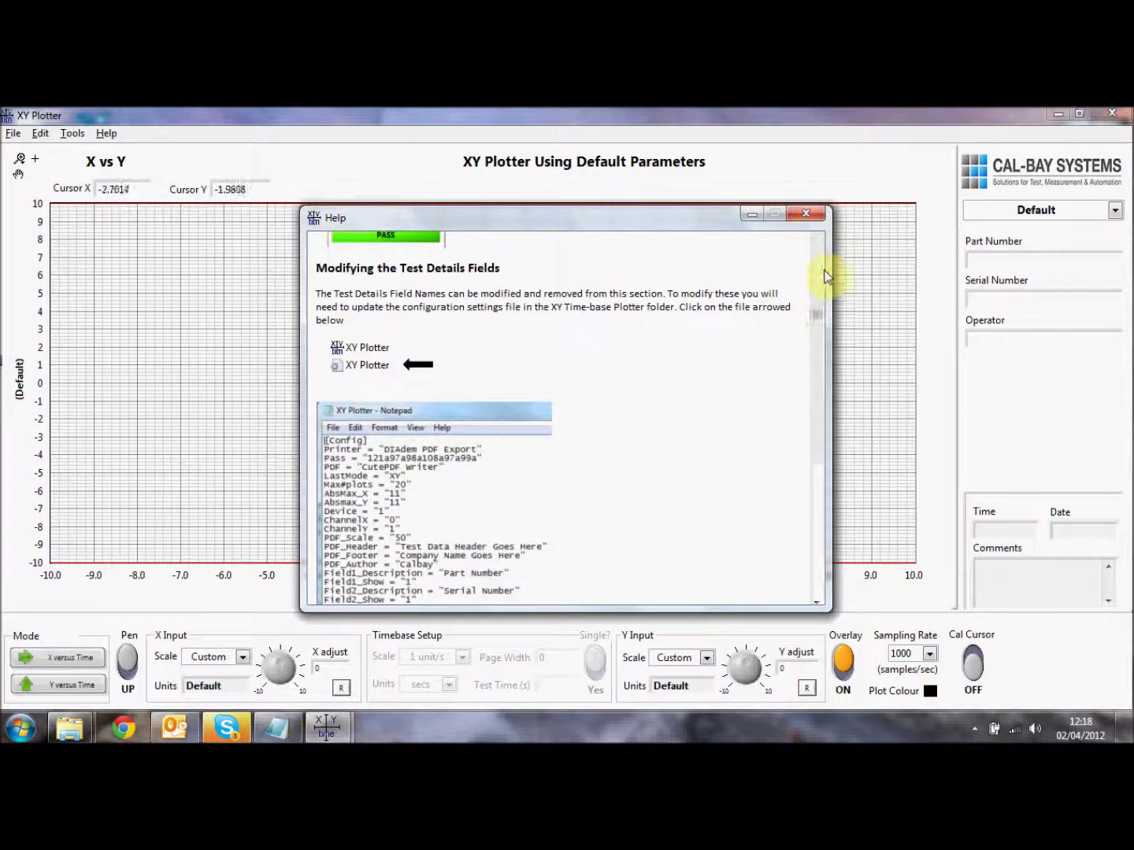
pyautogui.click(805, 214)
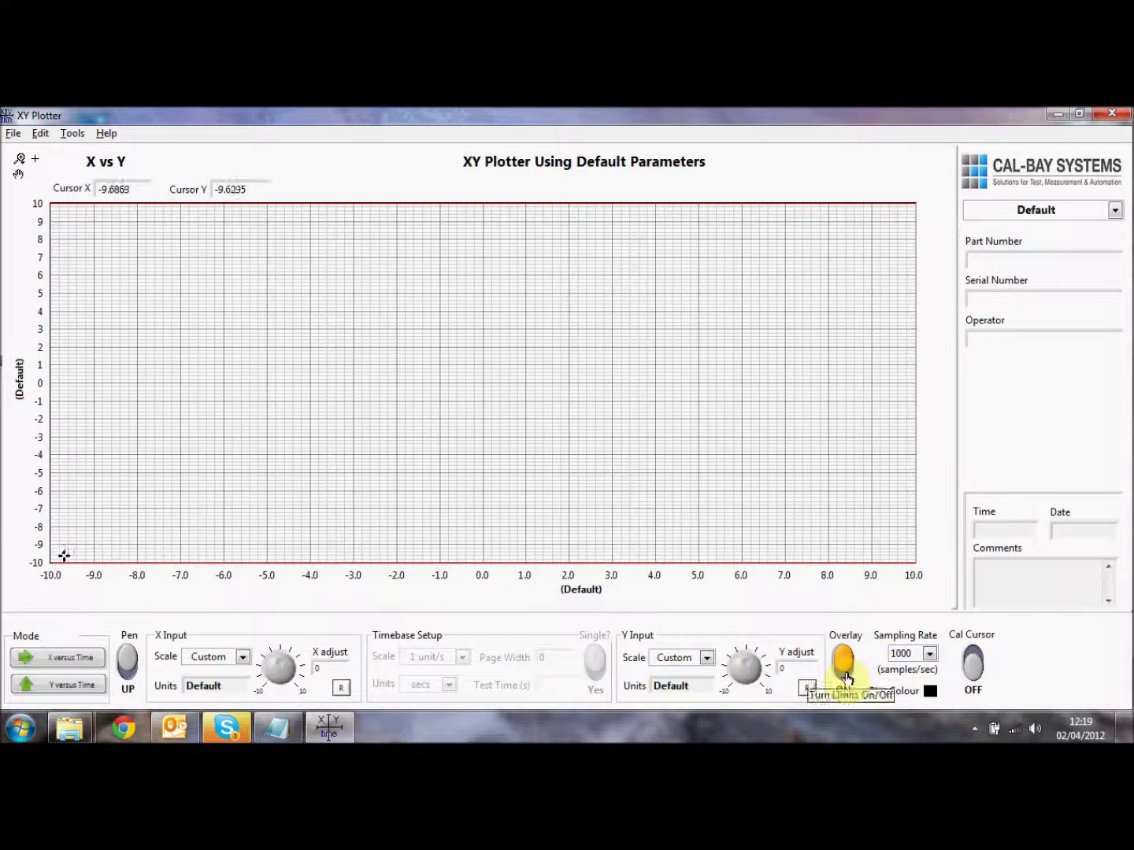
pyautogui.click(930, 656)
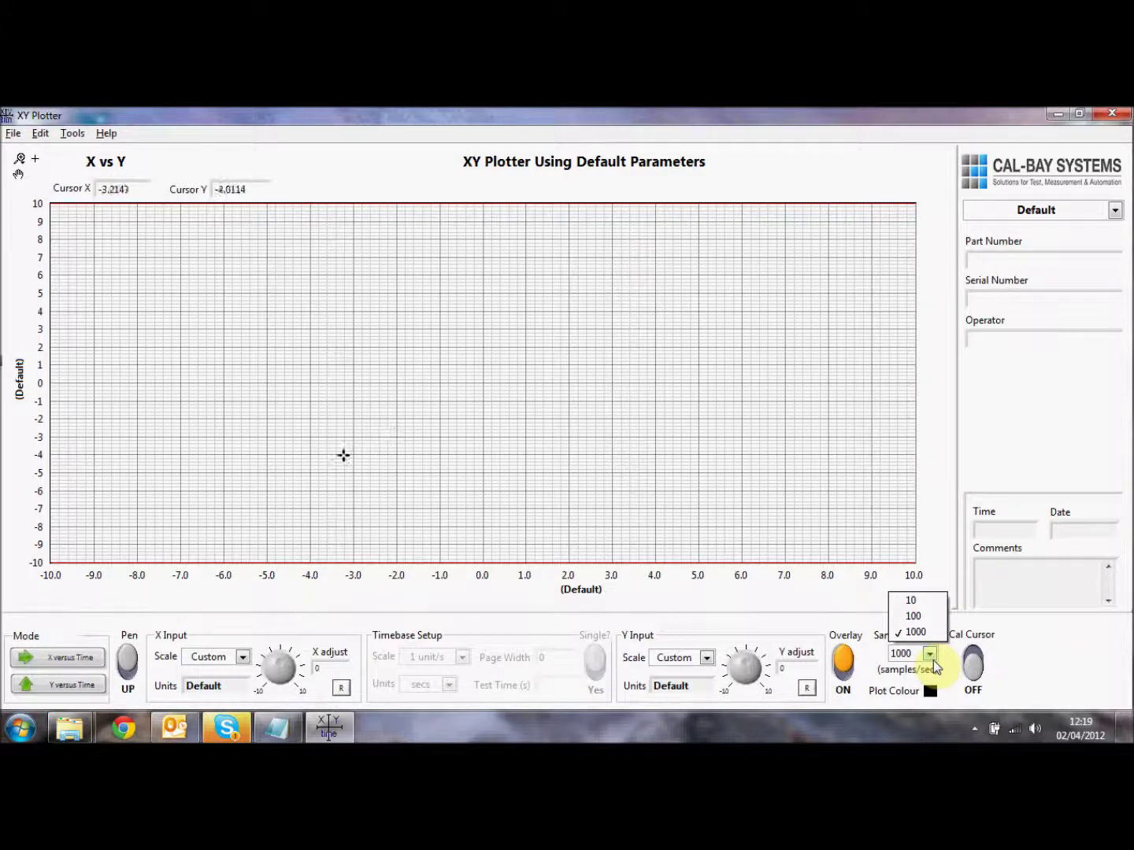
pyautogui.click(932, 692)
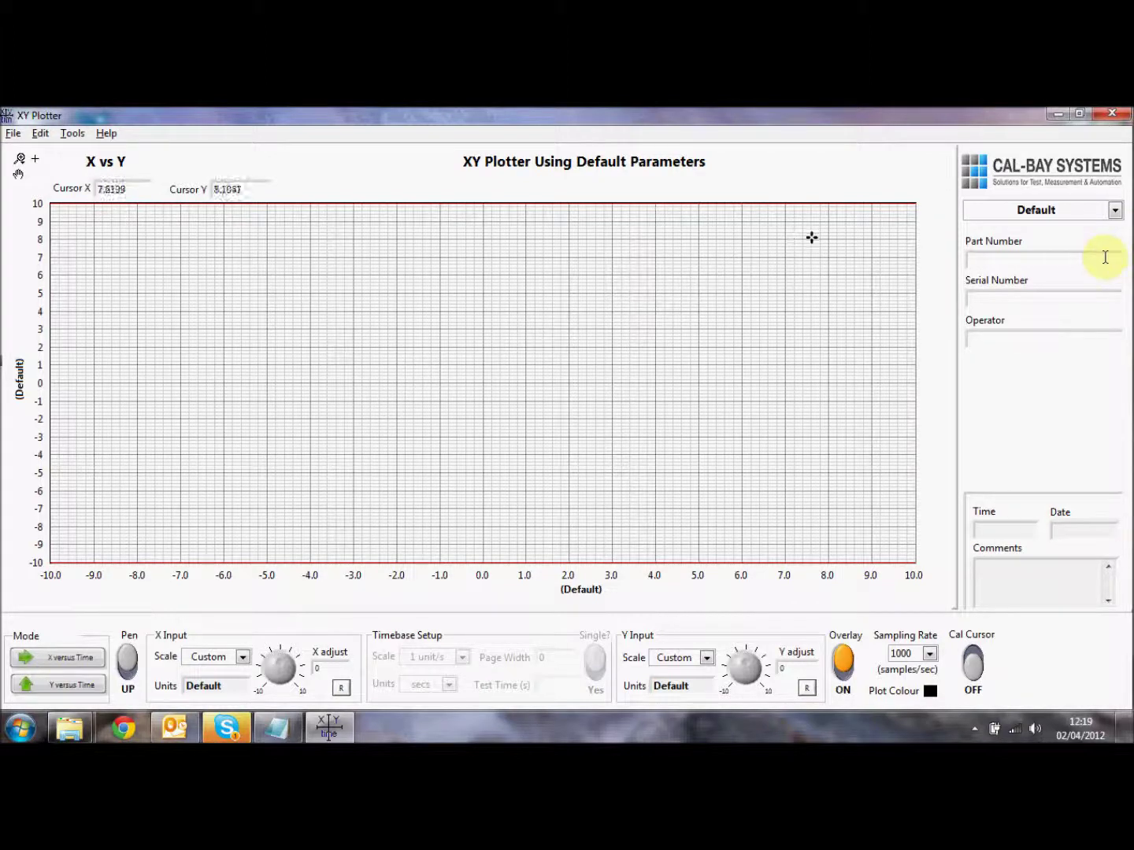
pyautogui.click(1115, 211)
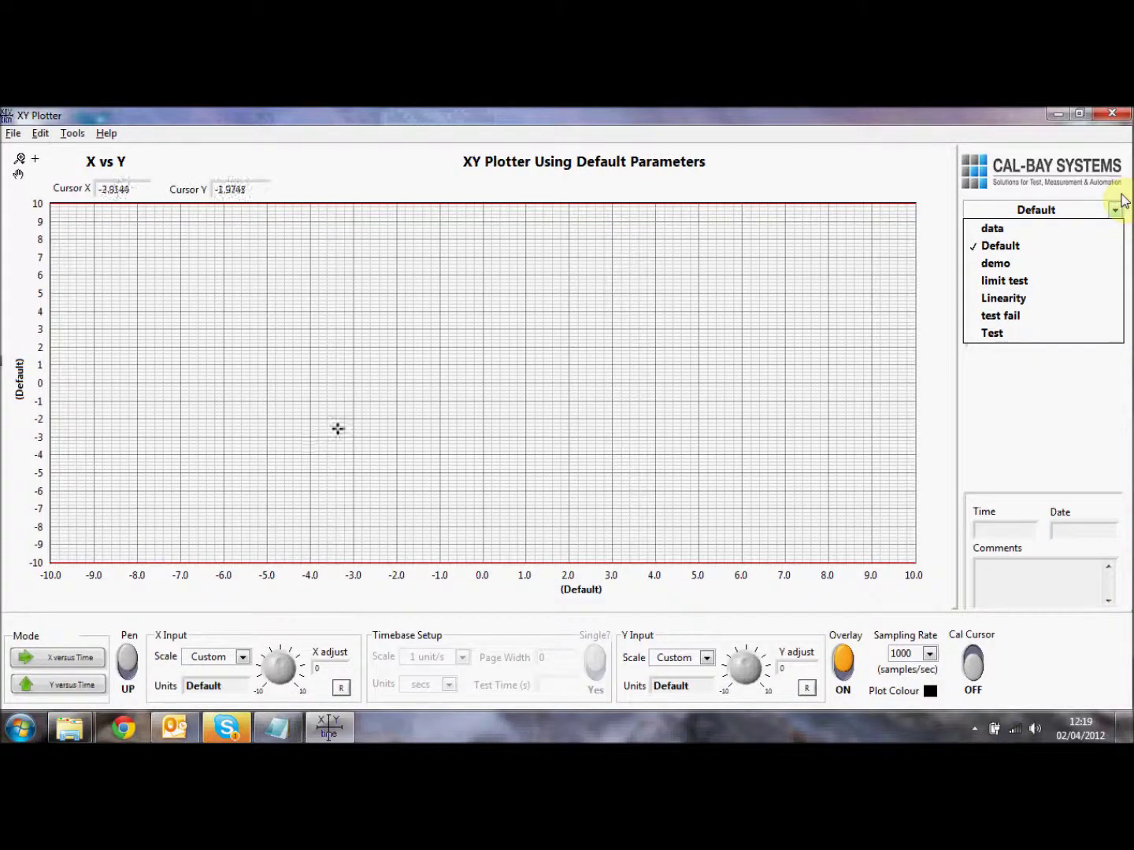
# Keep the Default test, enter Part Number actuator 1, Serial Number 12733, the operator's name, and start the comment.
pyautogui.click(1121, 202)
pyautogui.click(997, 261)
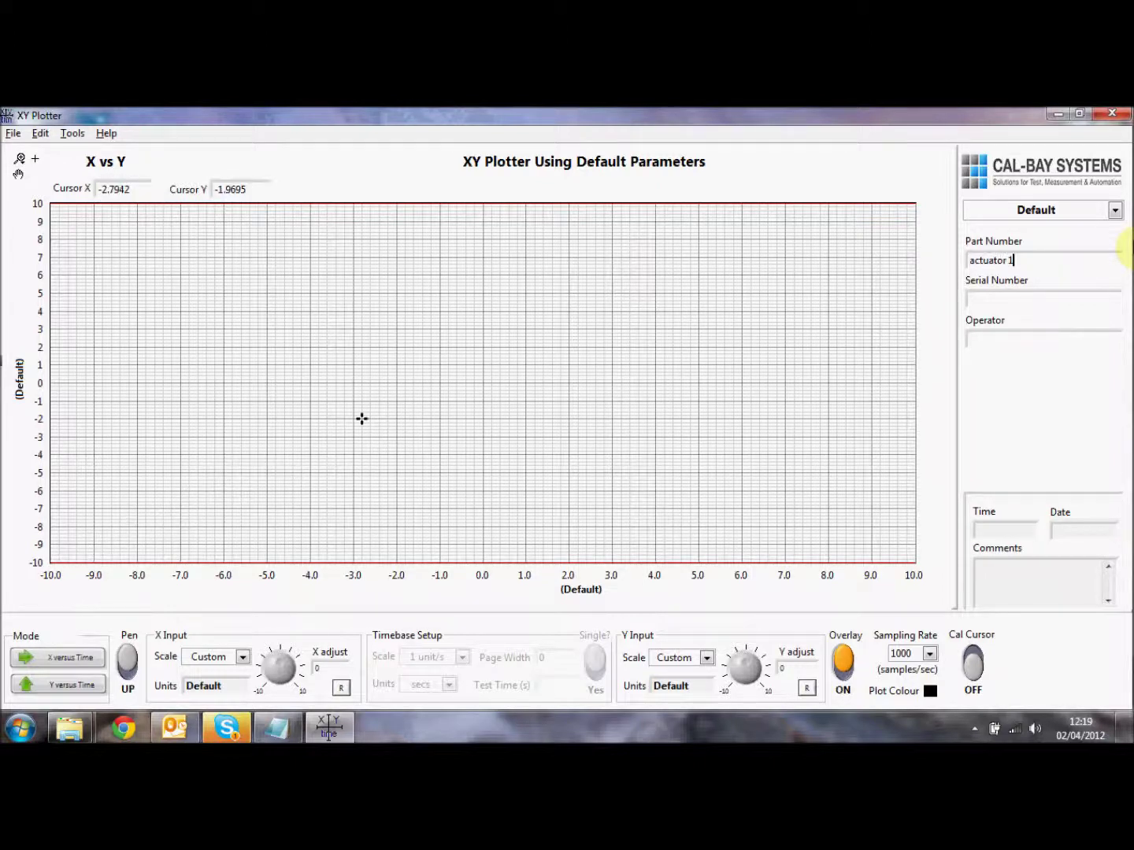
pyautogui.click(977, 298)
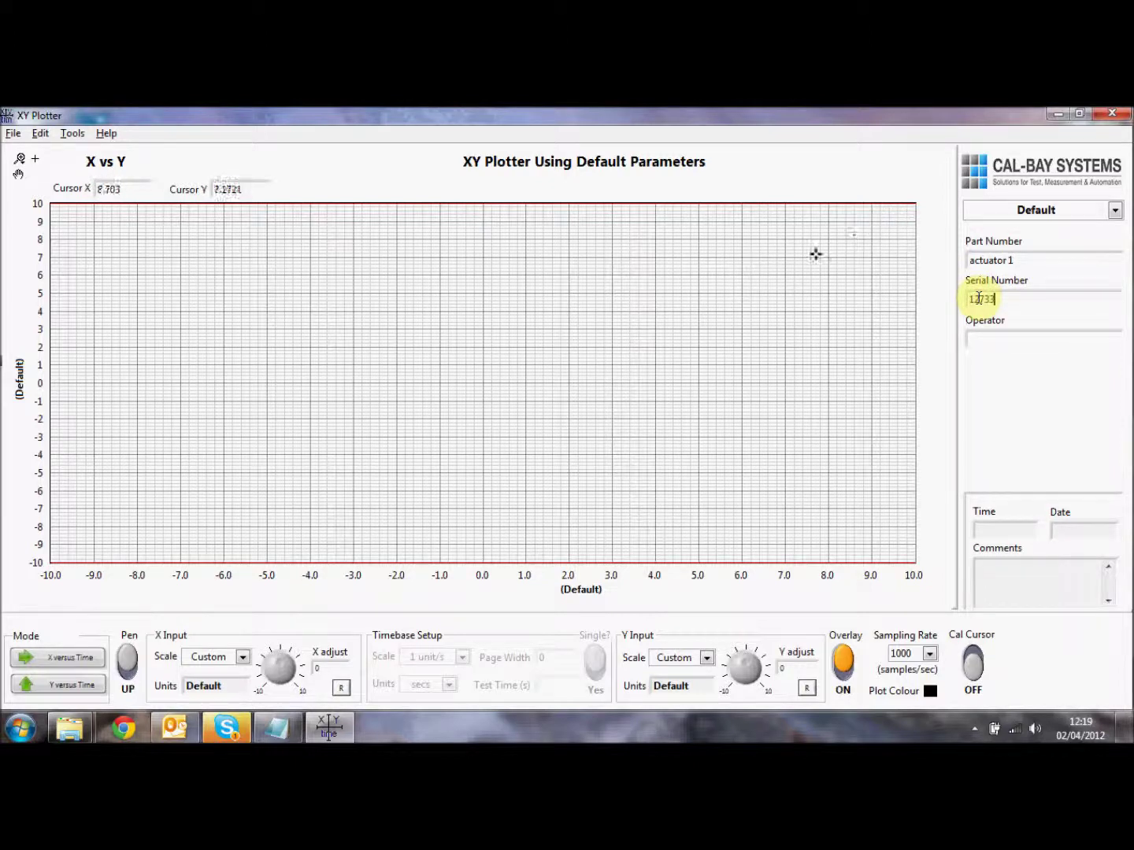
pyautogui.click(984, 344)
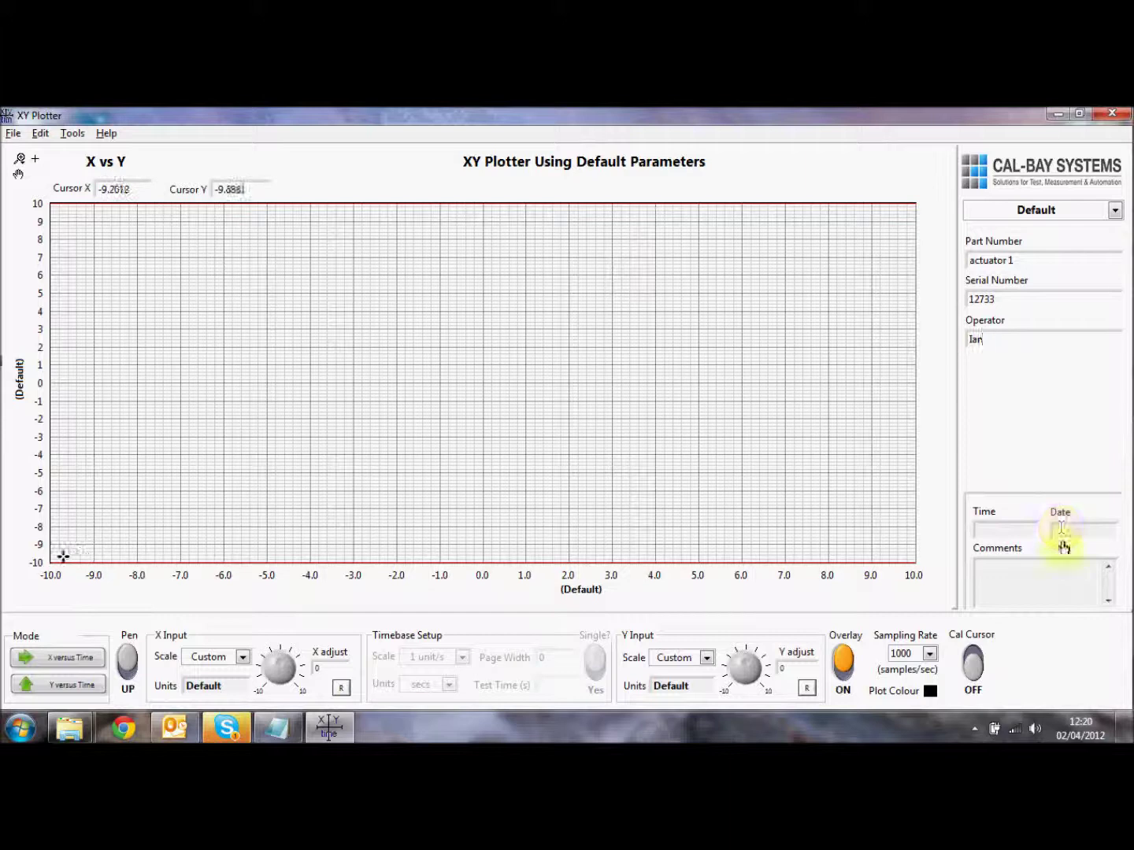
pyautogui.click(1002, 574)
pyautogui.write('D')
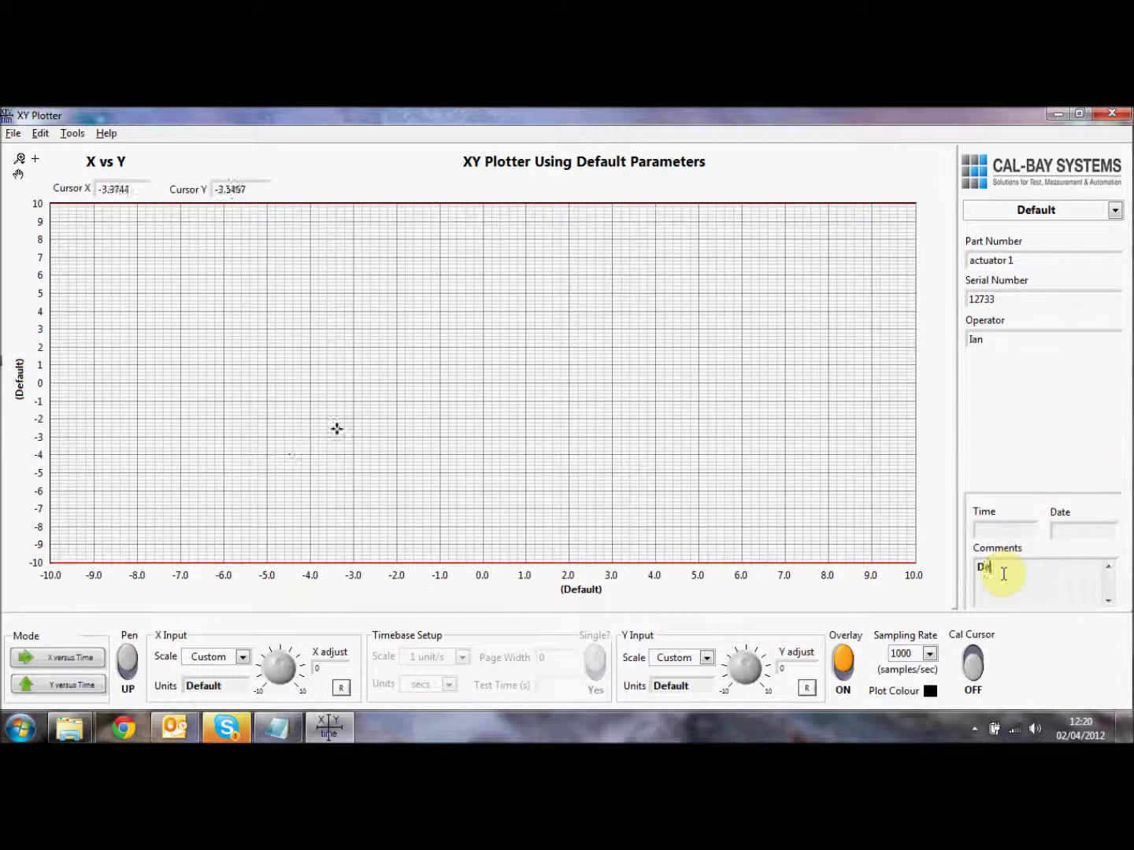
pyautogui.write('efa')
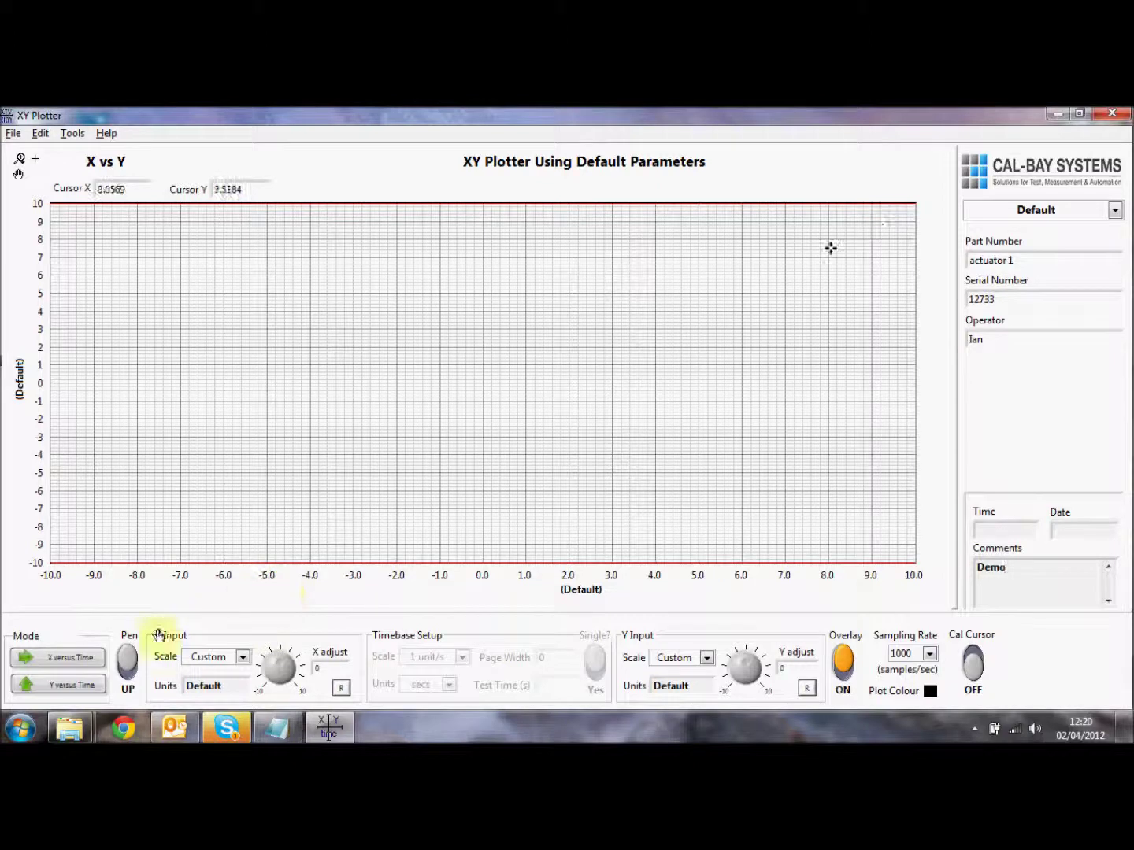
# Turn off Y-axis autoscaling so the graph keeps its ±10 range.
pyautogui.moveTo(335, 660); pyautogui.dragTo(572, 600)
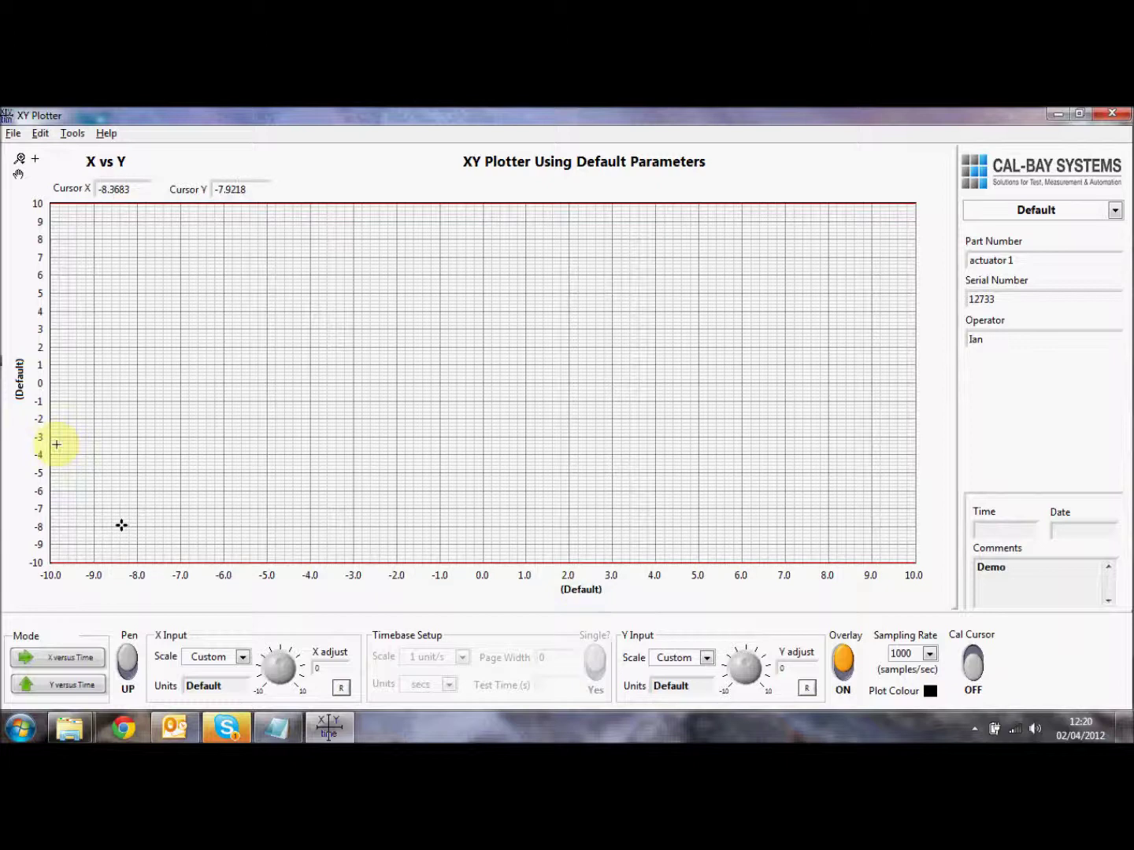
pyautogui.rightClick(41, 396)
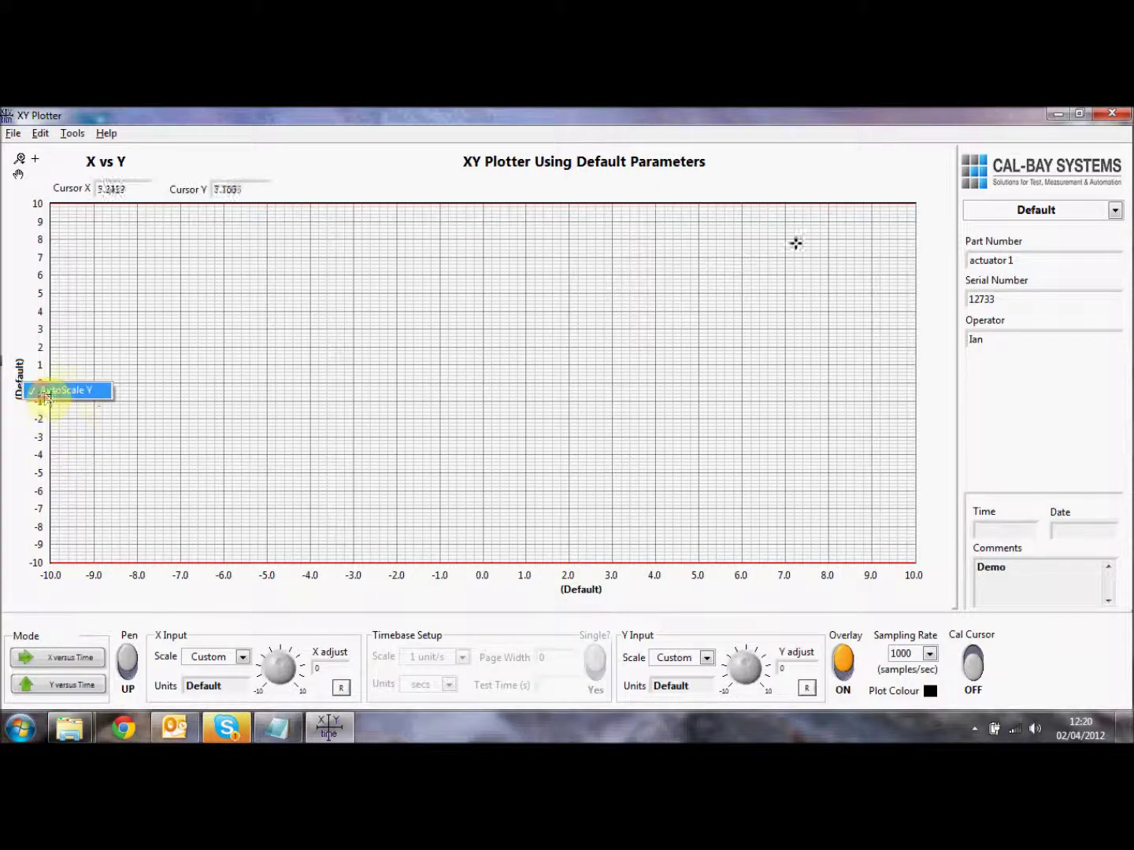
pyautogui.click(48, 392)
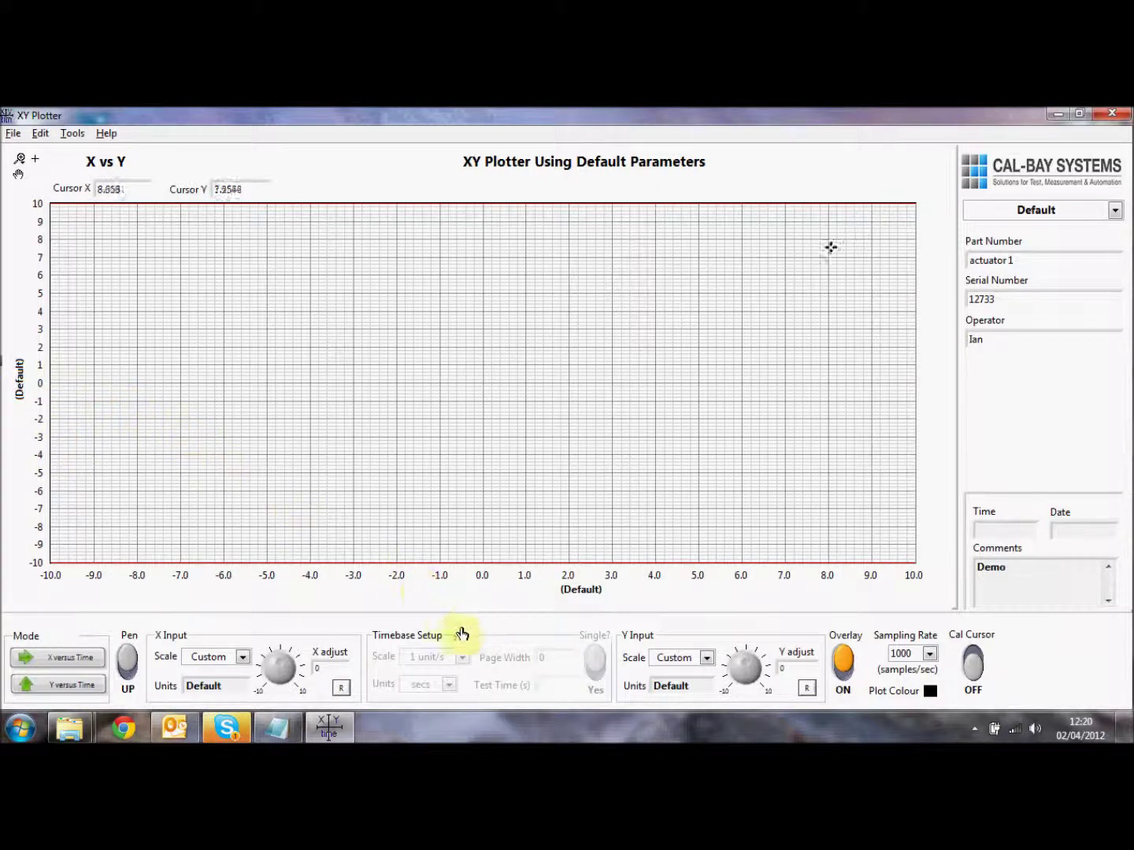
# Record the input trace so the hysteresis loop appears on the plot.
pyautogui.click(128, 682)
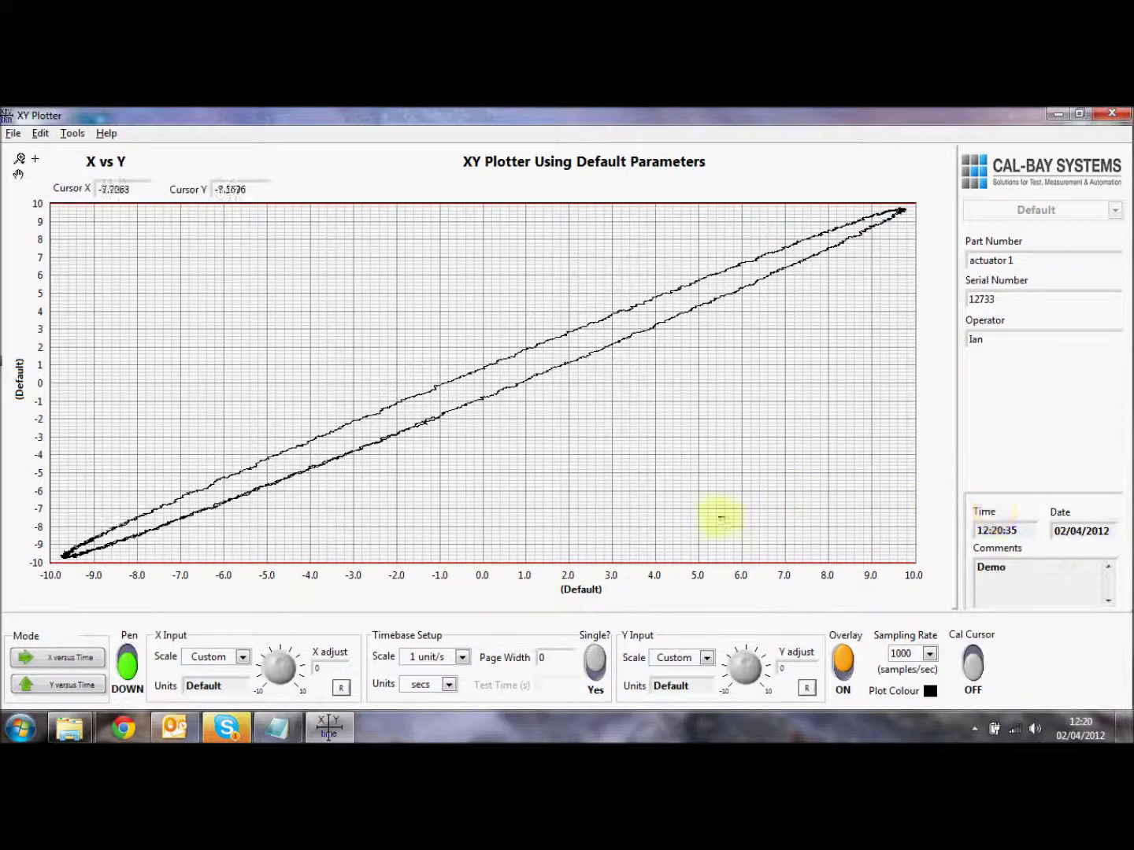
pyautogui.click(129, 659)
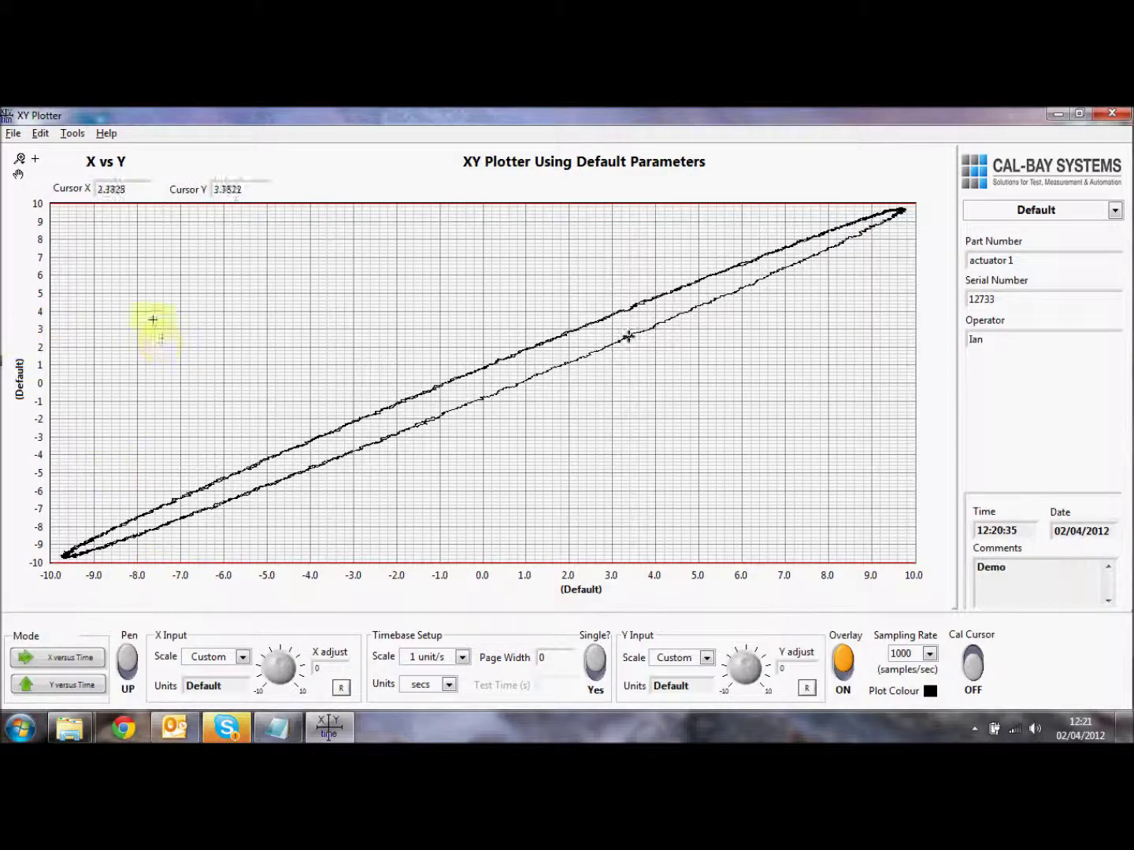
pyautogui.click(19, 159)
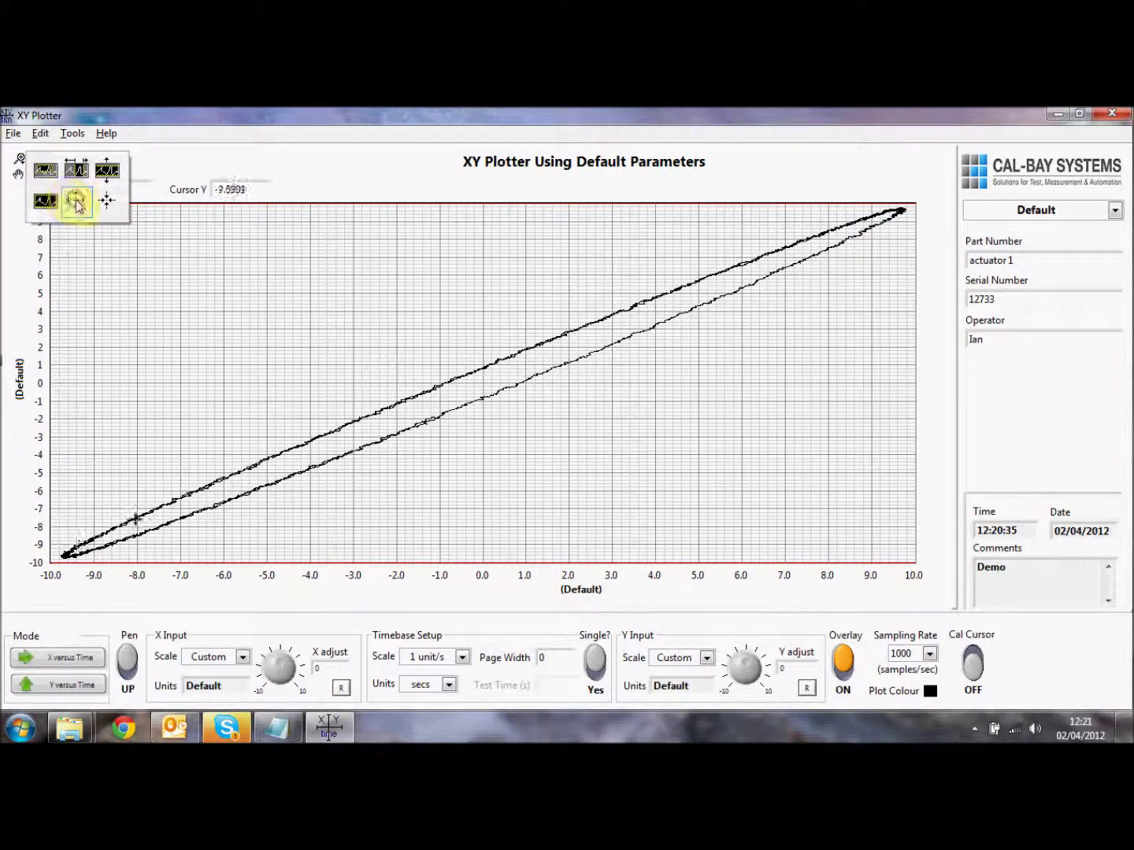
pyautogui.click(76, 200)
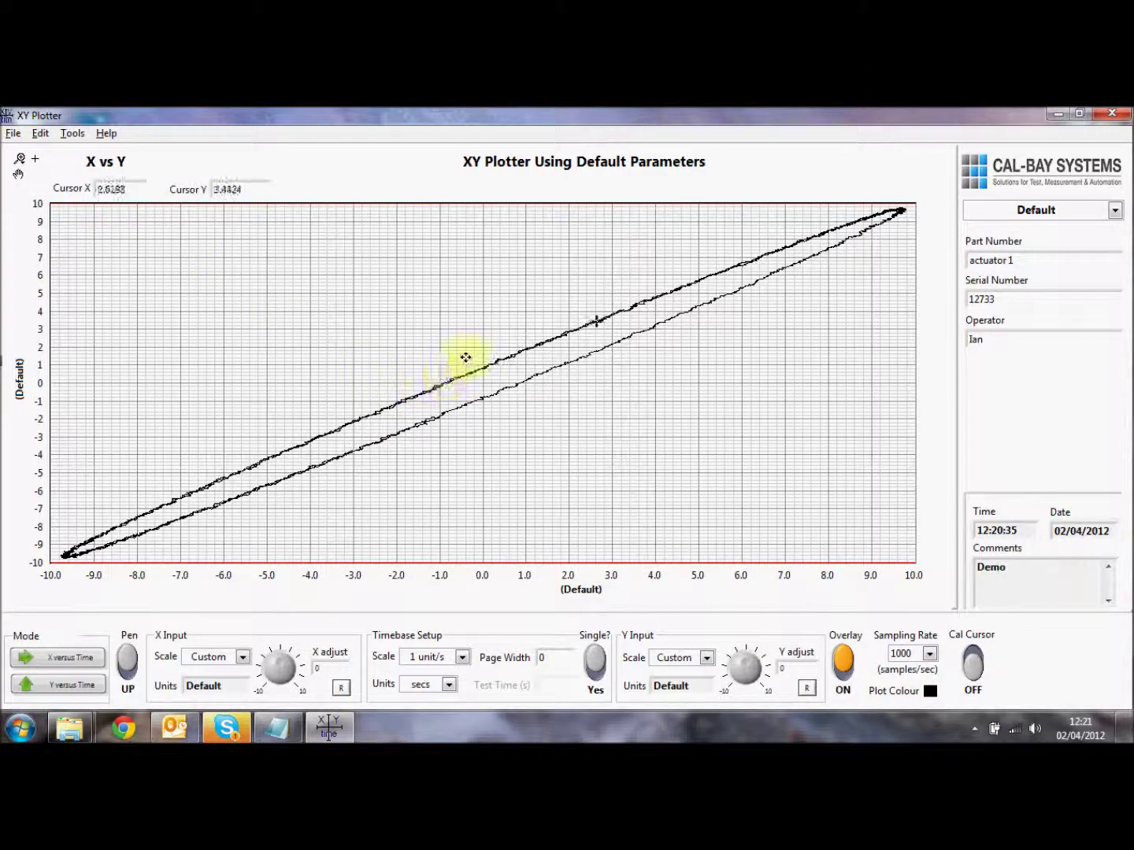
pyautogui.moveTo(619, 305); pyautogui.dragTo(618, 304)
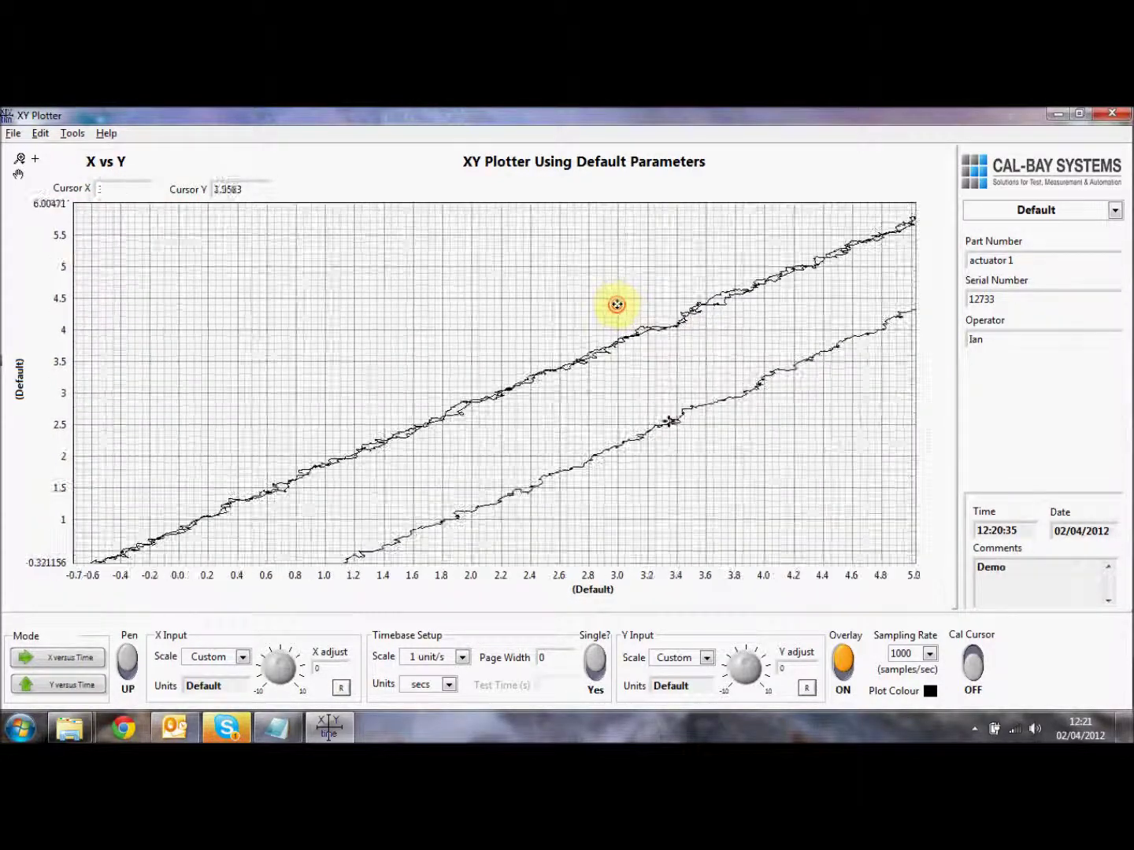
pyautogui.click(21, 164)
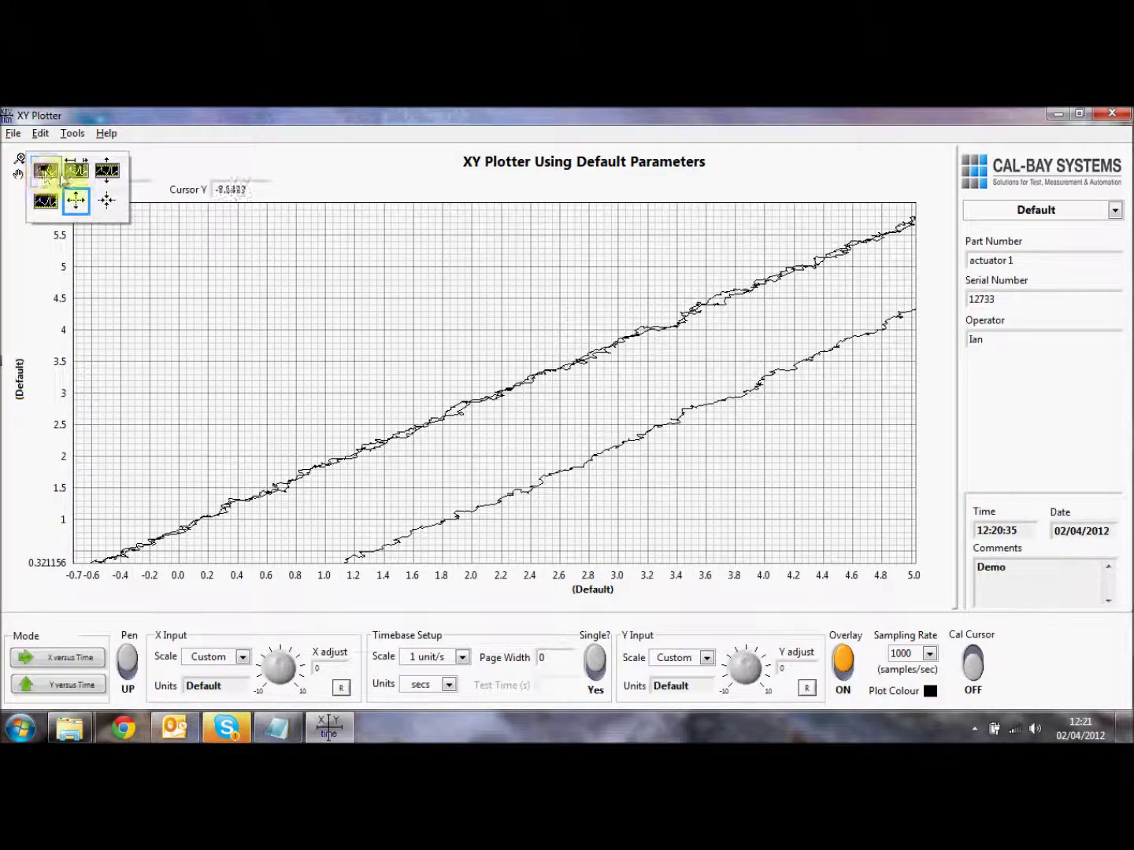
pyautogui.click(46, 172)
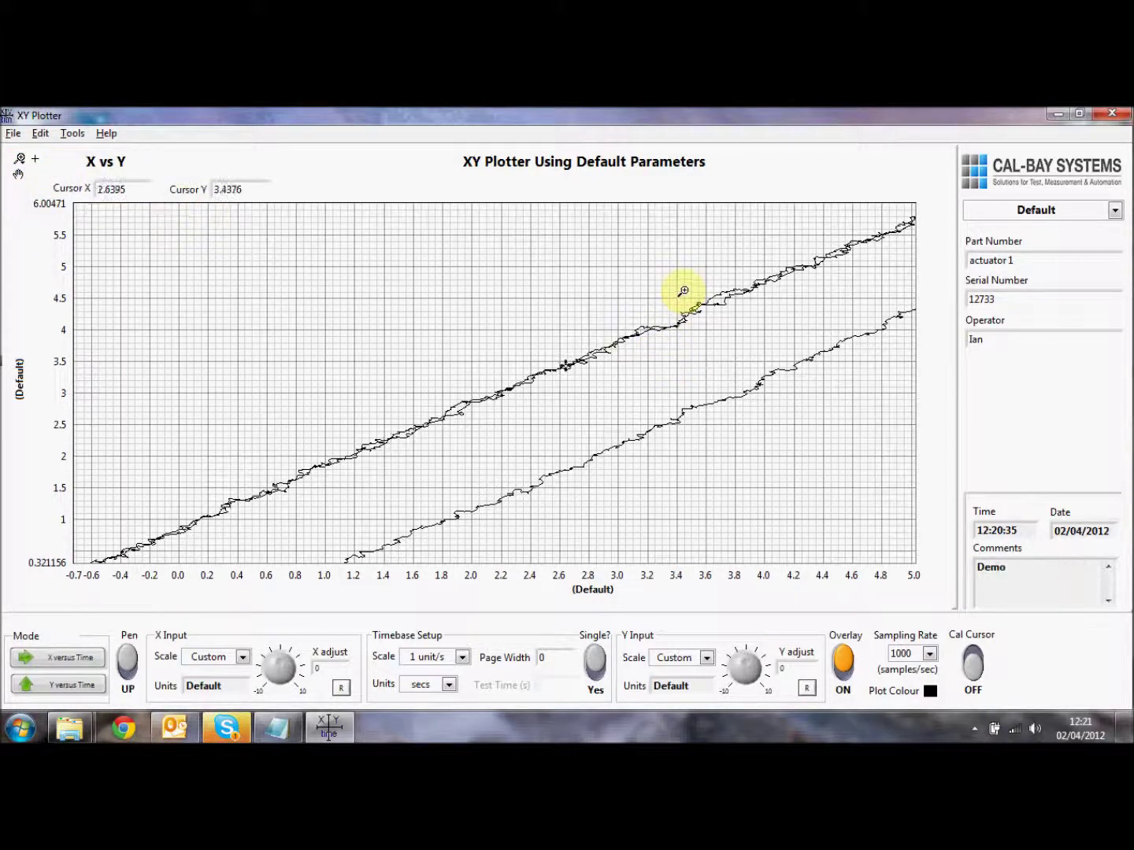
pyautogui.moveTo(687, 291); pyautogui.dragTo(737, 325)
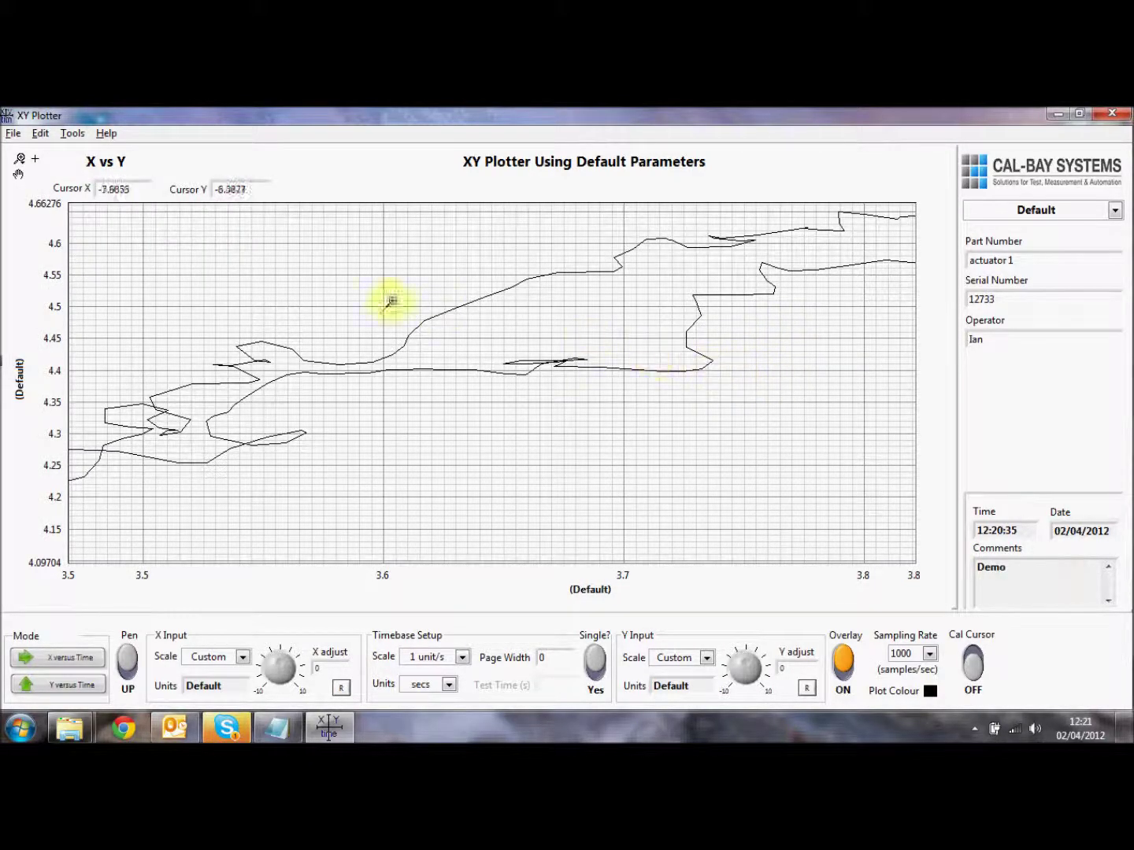
pyautogui.click(42, 135)
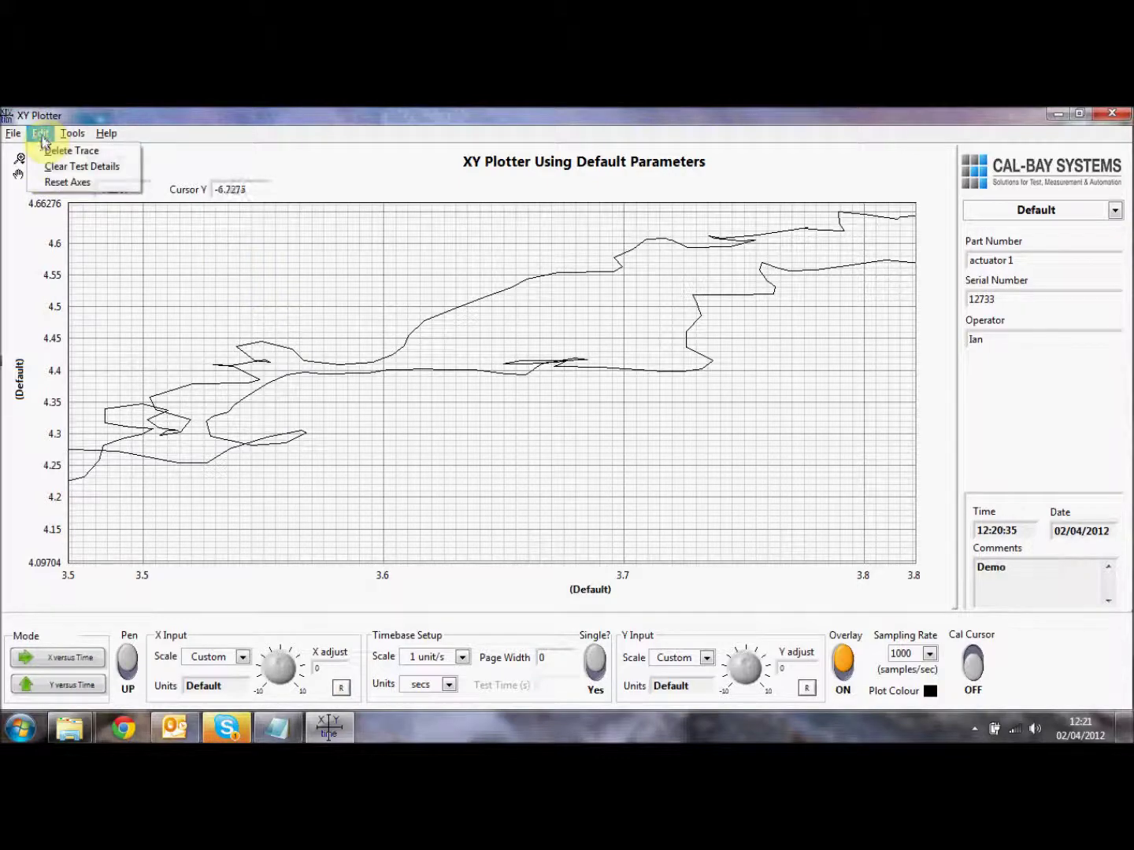
pyautogui.click(53, 184)
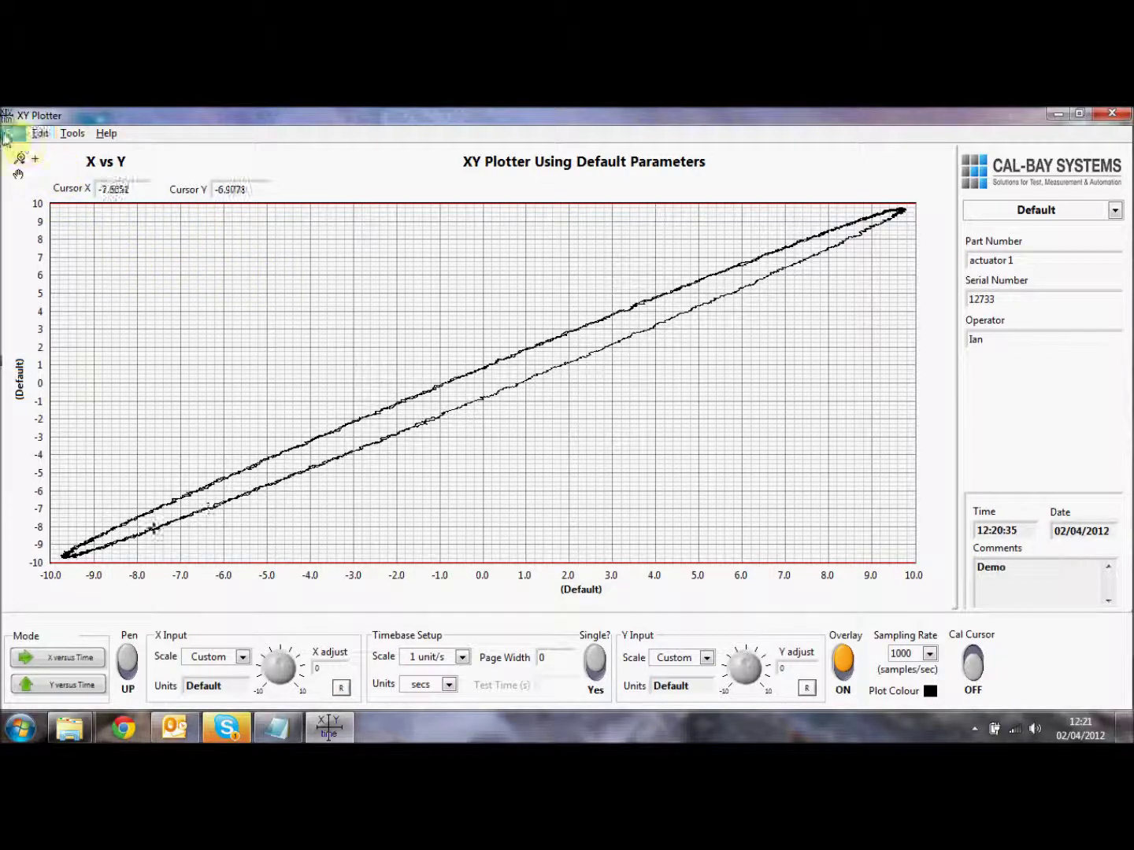
pyautogui.click(14, 134)
# Save the trace under the file name demo3, declining the extra PDF copy.
pyautogui.click(23, 166)
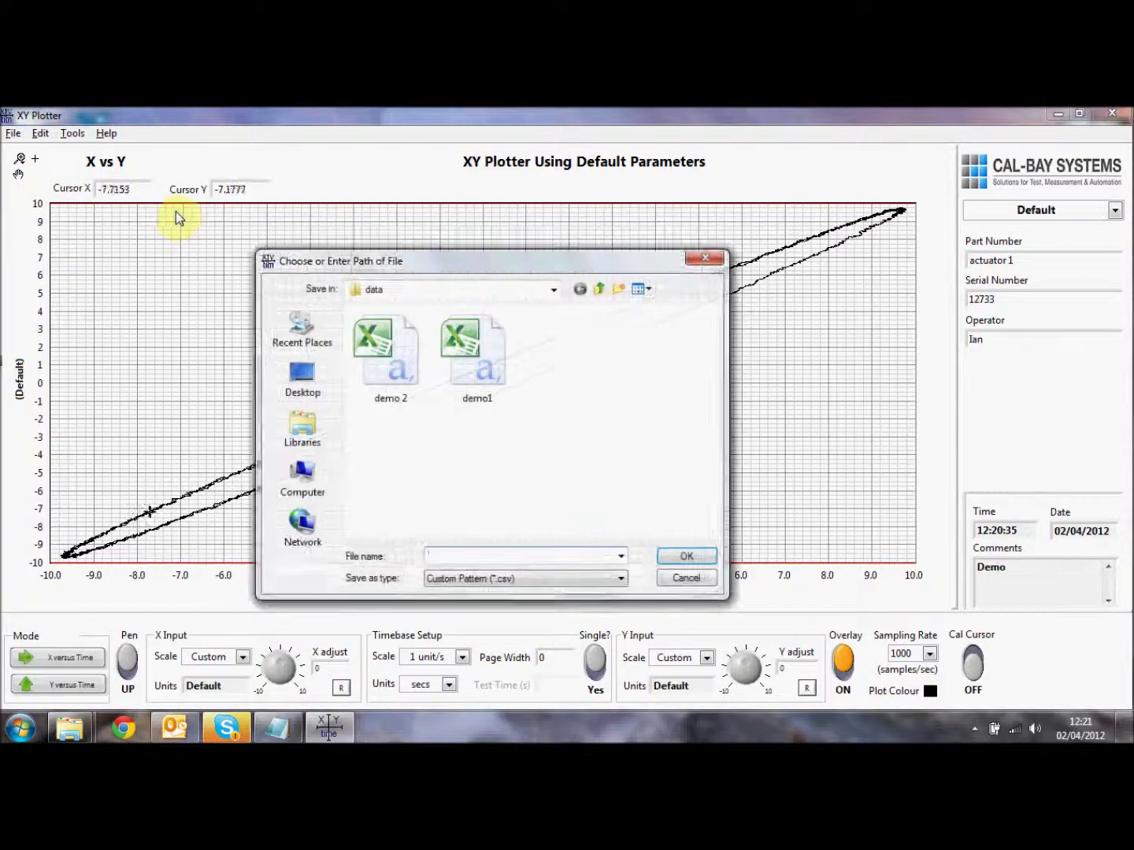
pyautogui.write('demo')
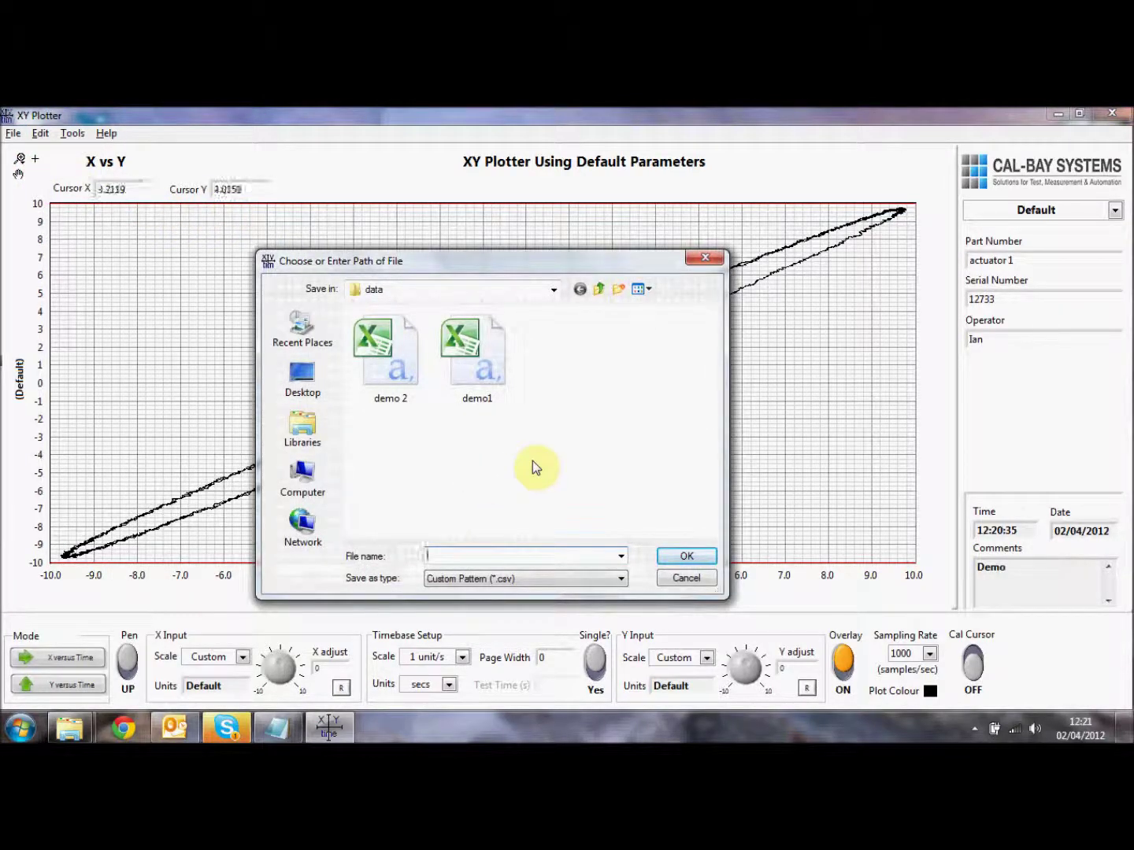
pyautogui.write('3')
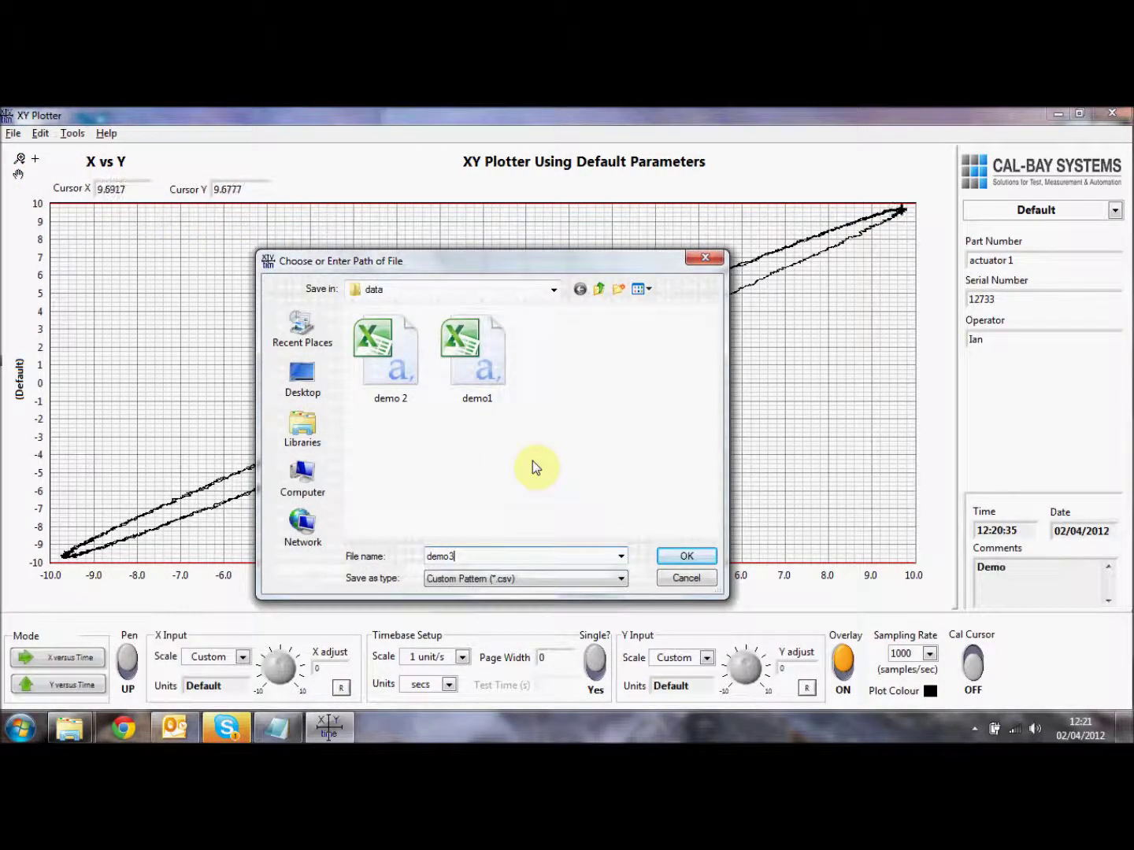
pyautogui.click(679, 557)
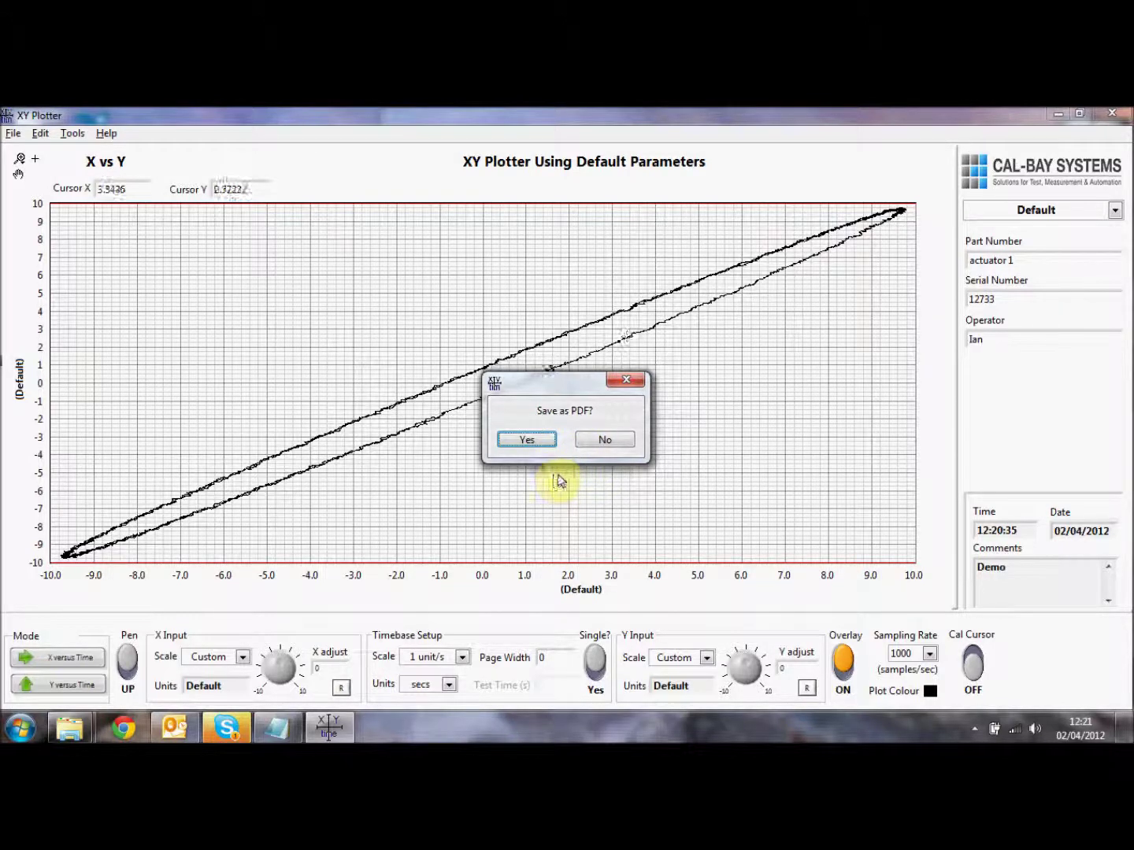
pyautogui.click(605, 441)
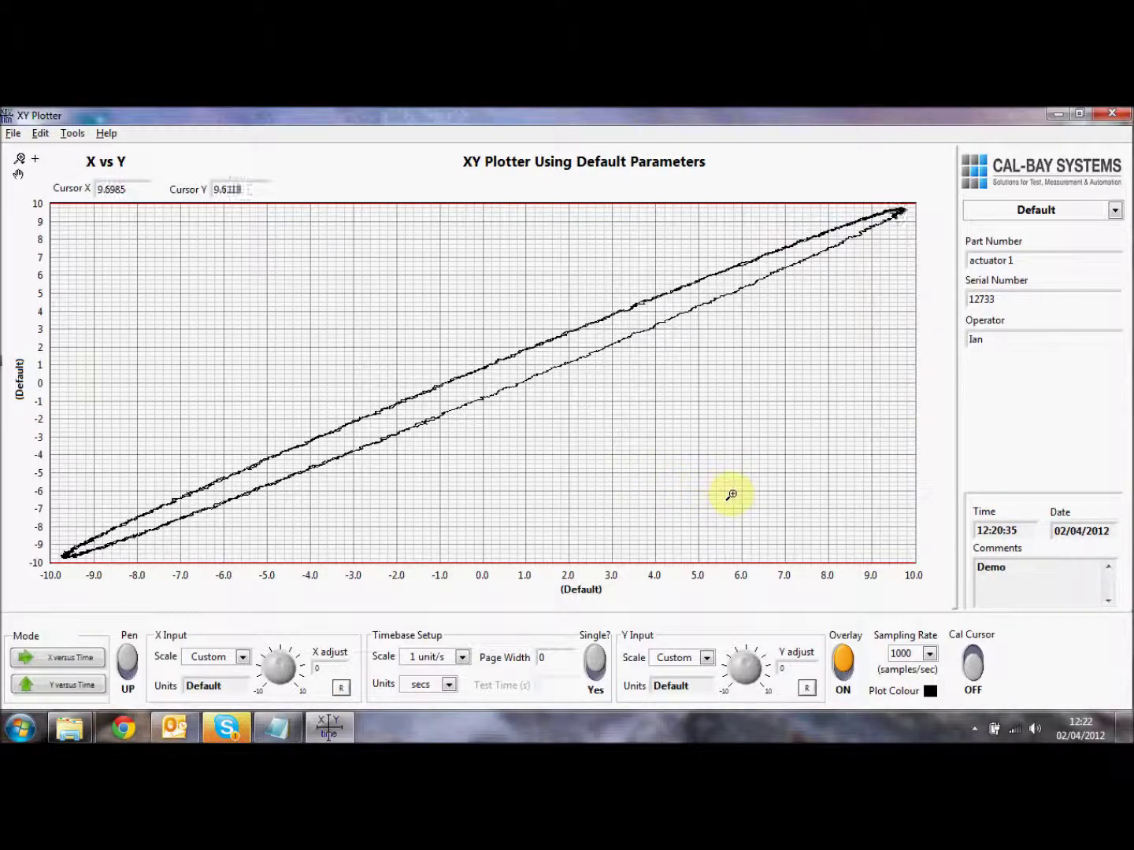
# Enable Cal Cursor, place cursors A and B near X = -1 and 1.4, and compute PK/PK (2.5926).
pyautogui.click(974, 660)
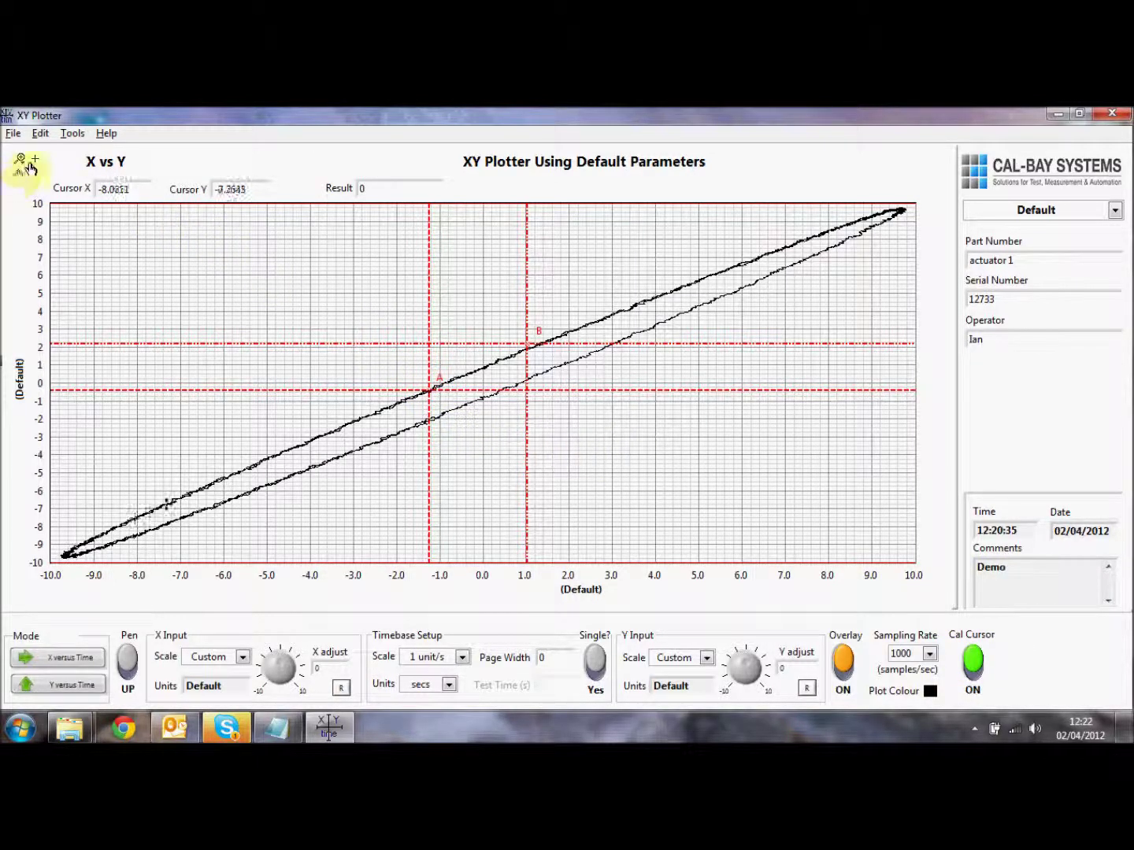
pyautogui.click(429, 390)
pyautogui.moveTo(429, 390)
pyautogui.mouseDown()
pyautogui.moveTo(481, 386)
pyautogui.moveTo(442, 413)
pyautogui.moveTo(437, 390)
pyautogui.mouseUp()
pyautogui.moveTo(527, 341); pyautogui.dragTo(541, 343)
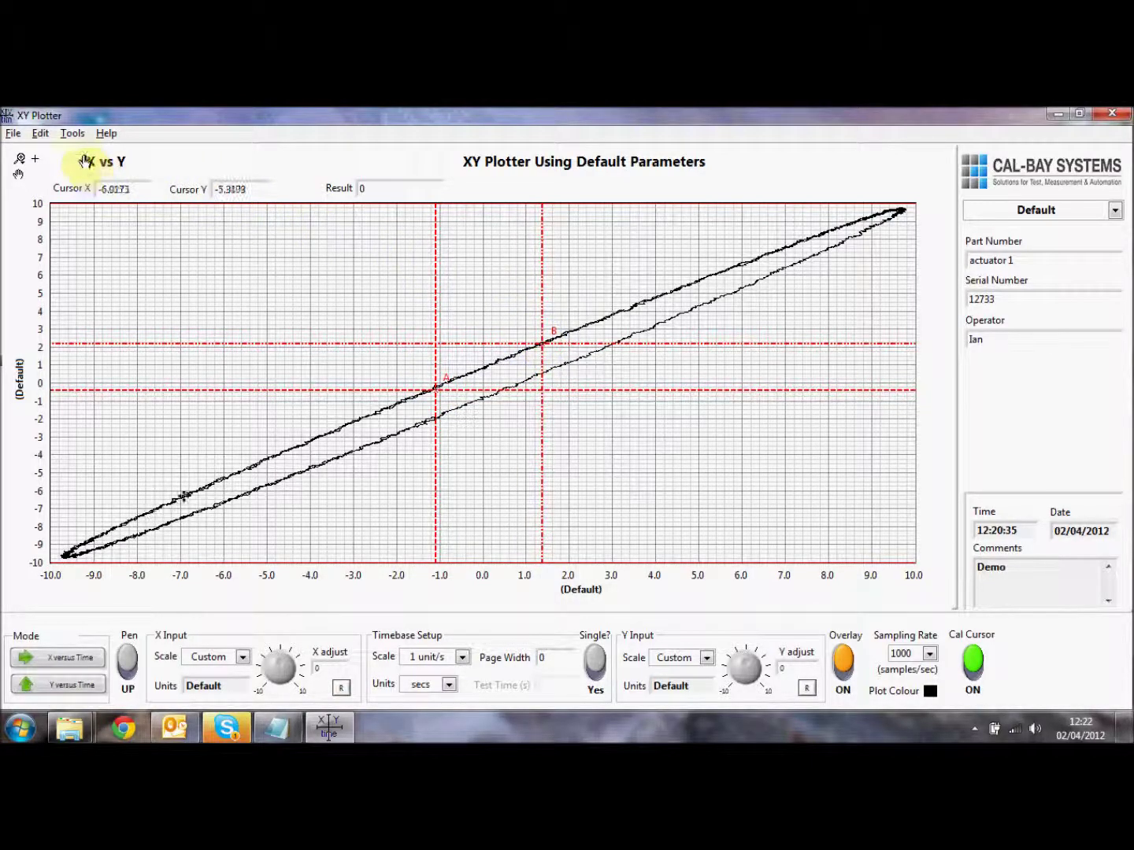
pyautogui.click(72, 133)
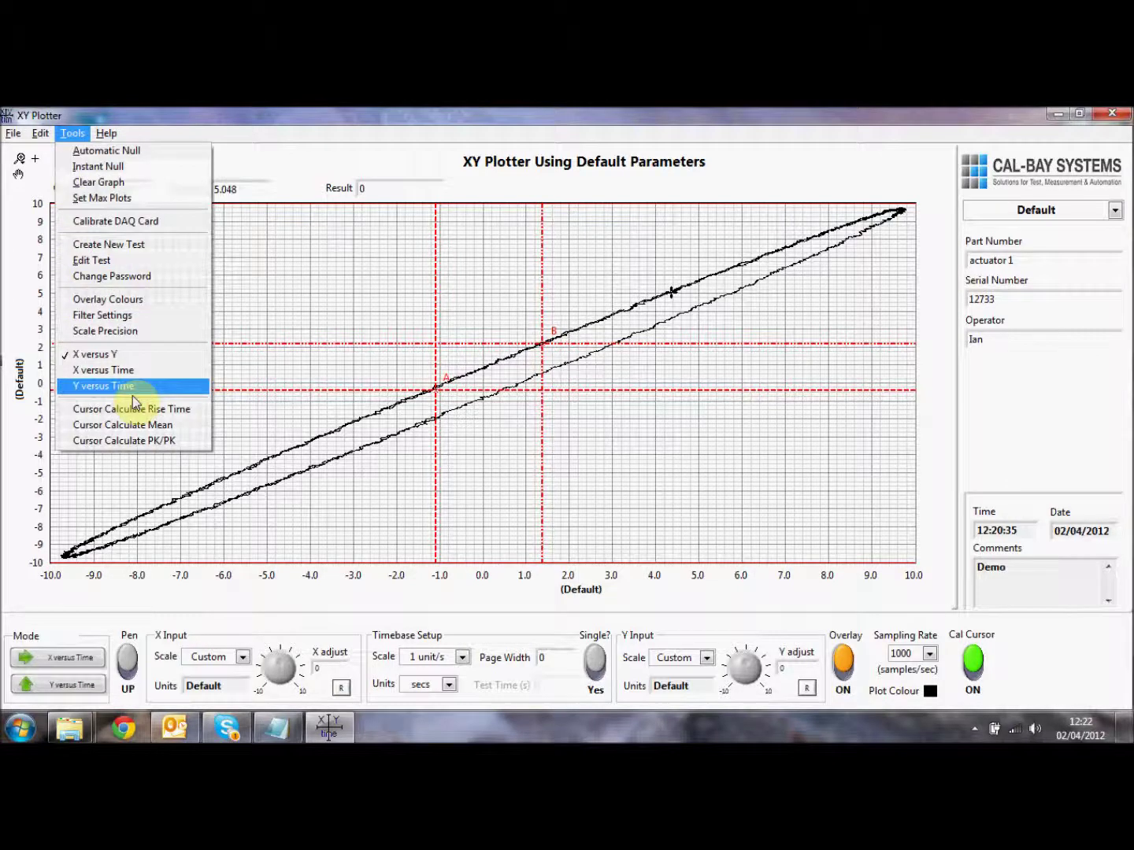
pyautogui.click(144, 444)
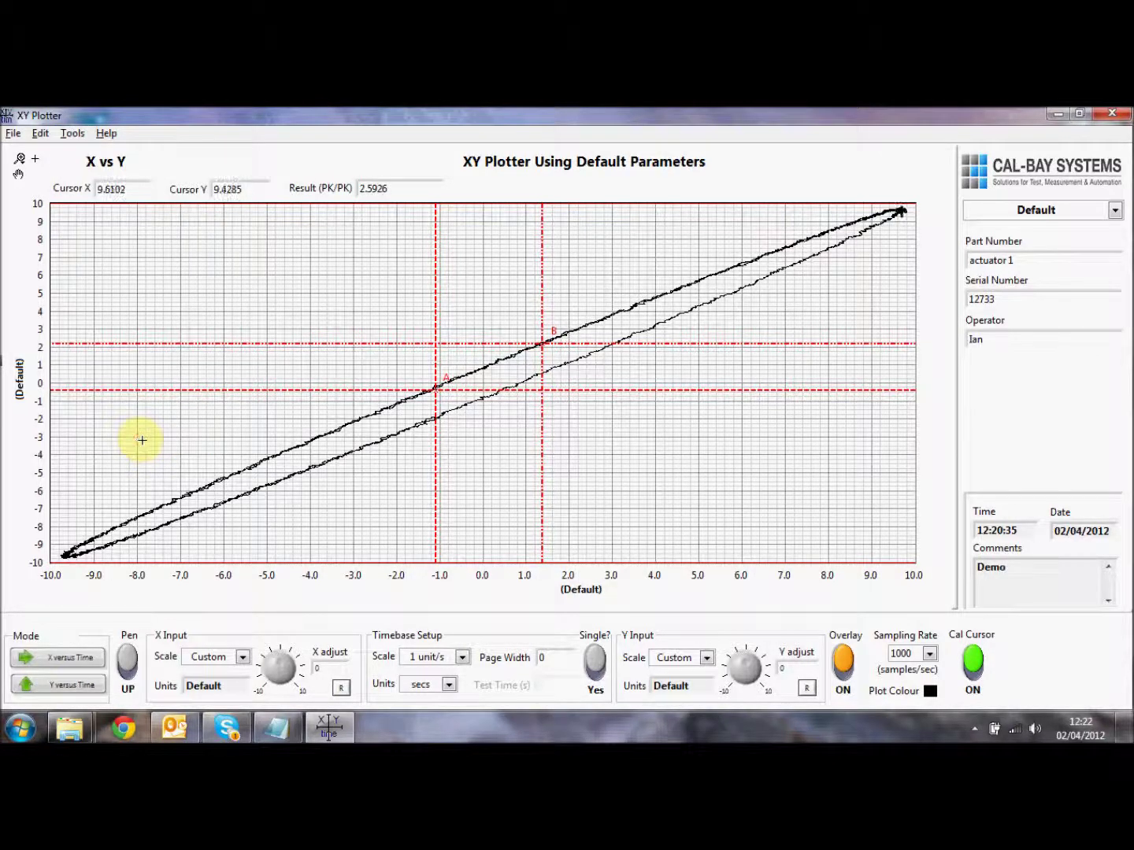